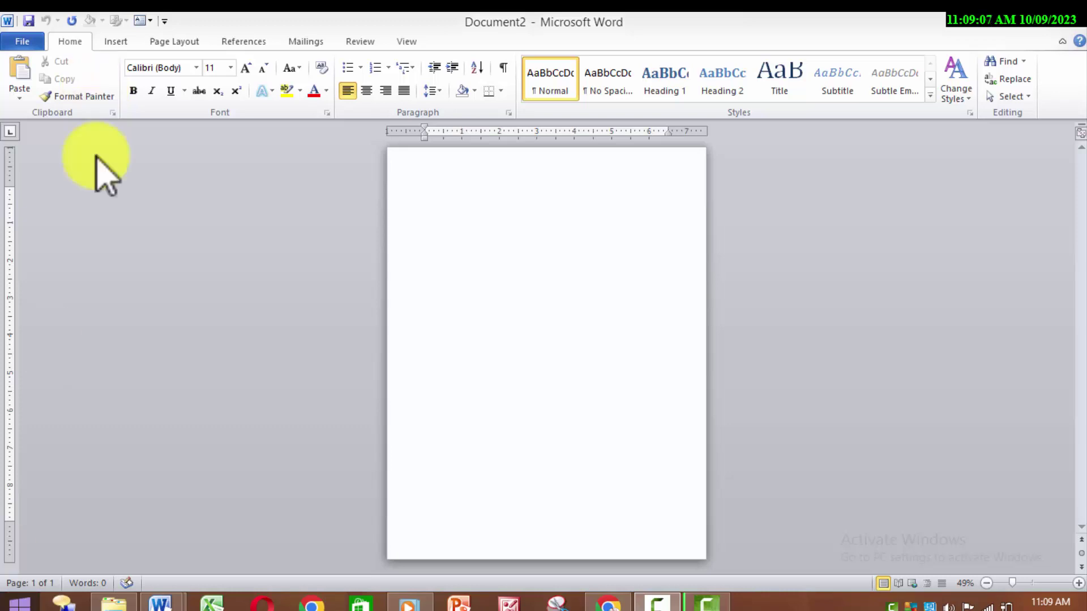
# Draw a small blue square near the top-left of the blank page.
pyautogui.click(117, 39)
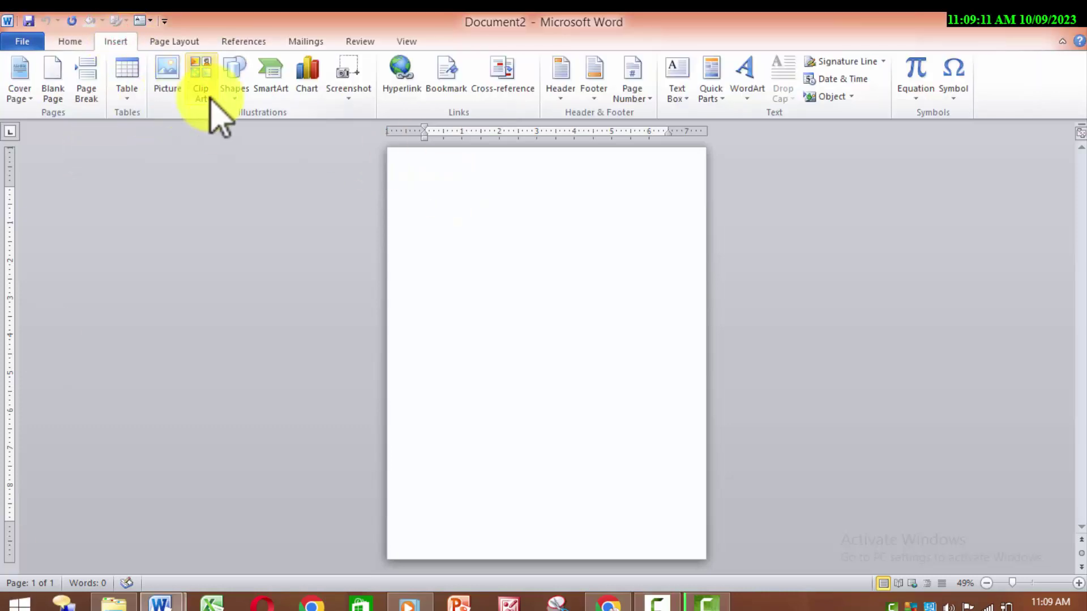
pyautogui.click(234, 76)
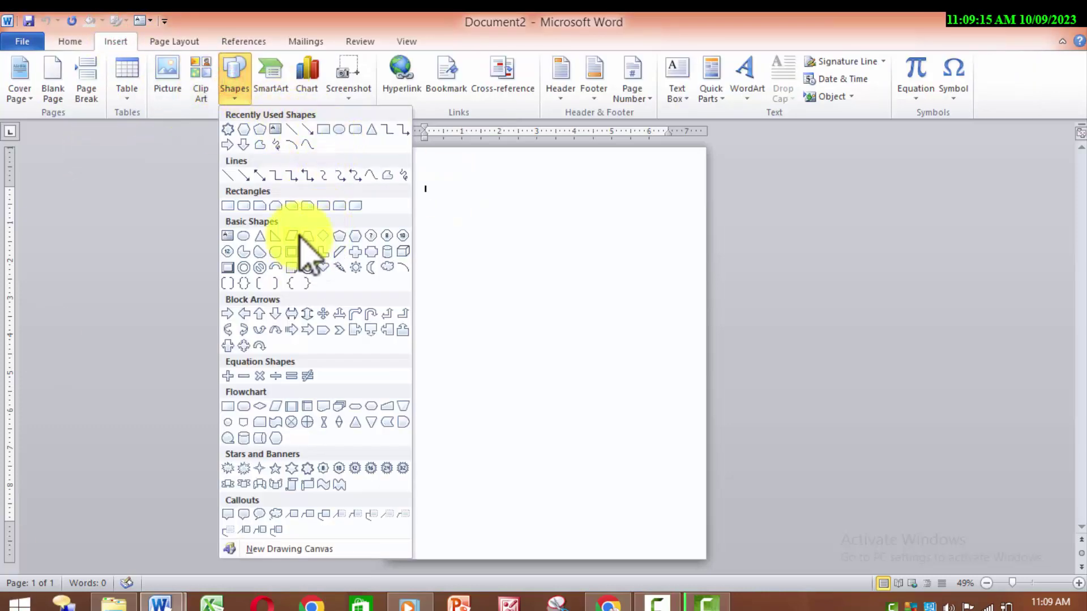
pyautogui.click(324, 131)
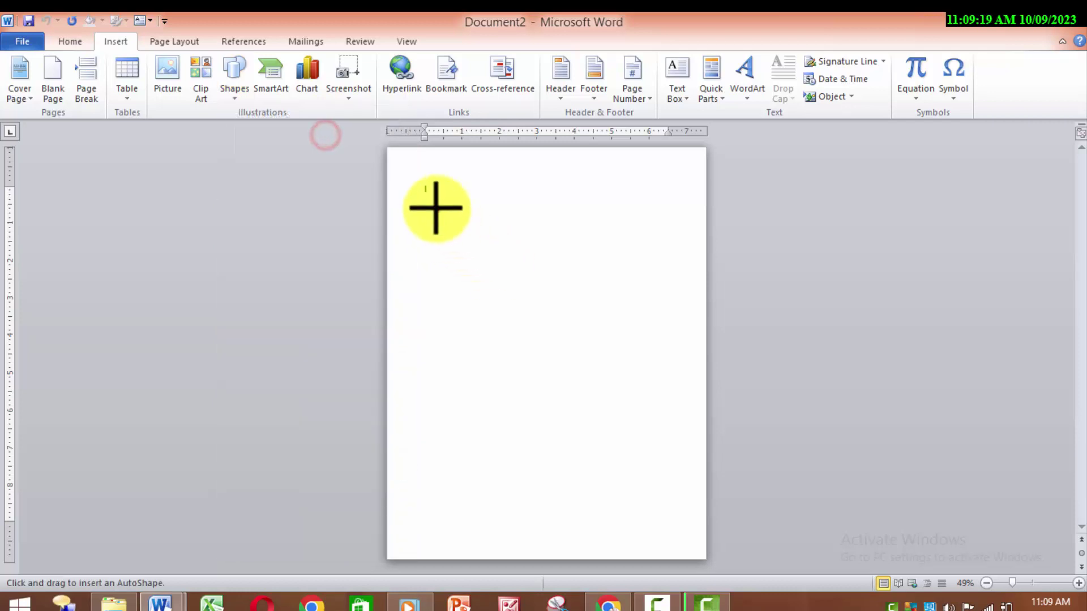
pyautogui.moveTo(435, 210); pyautogui.dragTo(476, 249)
# Tilt the square to an angle using its rotation handle.
pyautogui.click(452, 189)
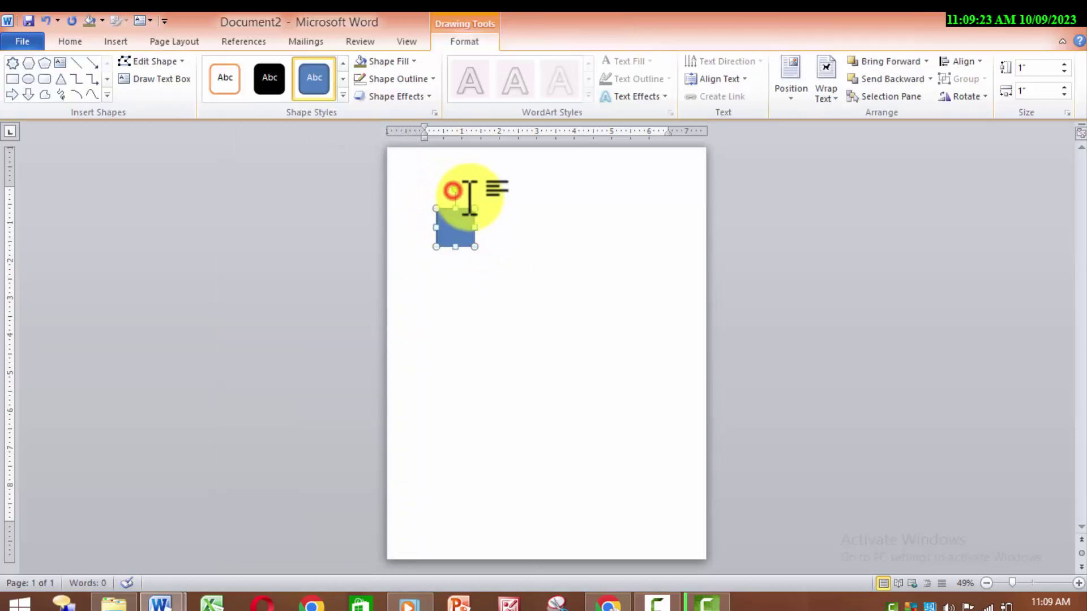
pyautogui.click(456, 243)
pyautogui.click(477, 202)
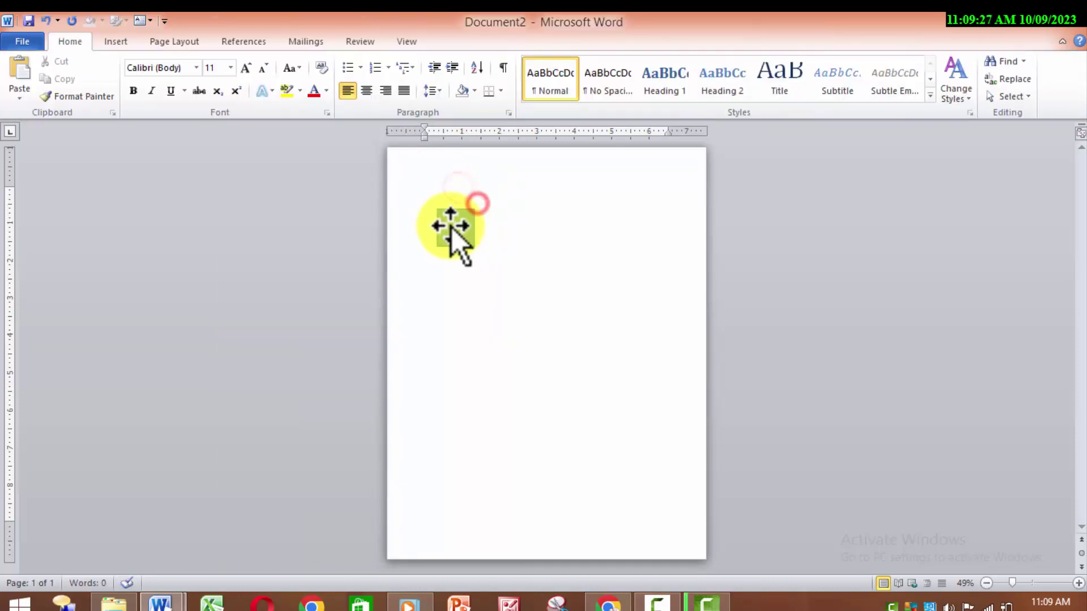
pyautogui.click(450, 227)
pyautogui.moveTo(454, 188); pyautogui.dragTo(473, 193)
pyautogui.click(472, 198)
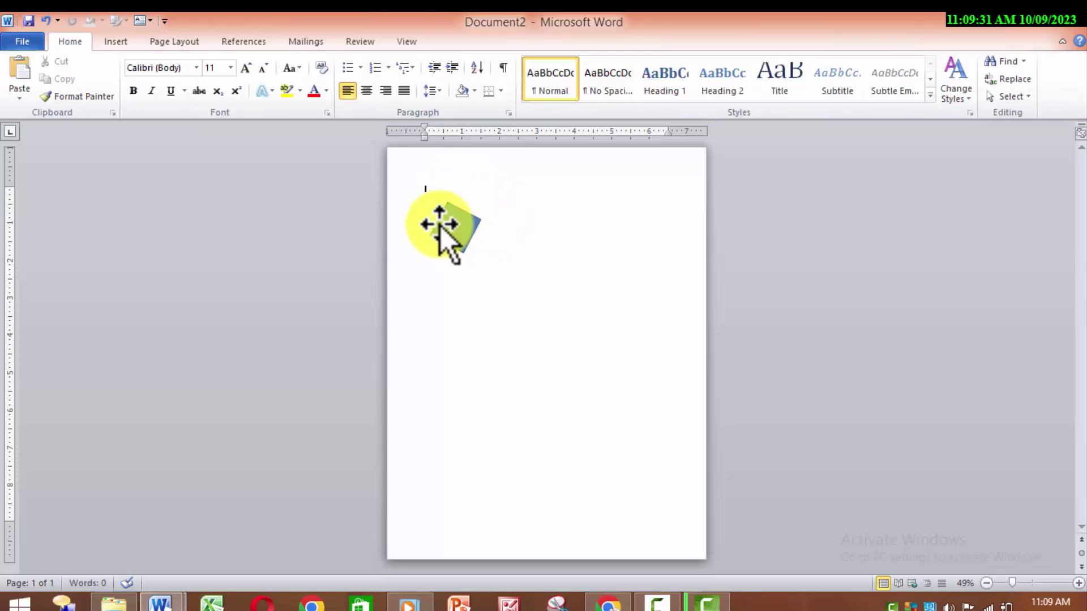
pyautogui.click(455, 225)
pyautogui.click(451, 249)
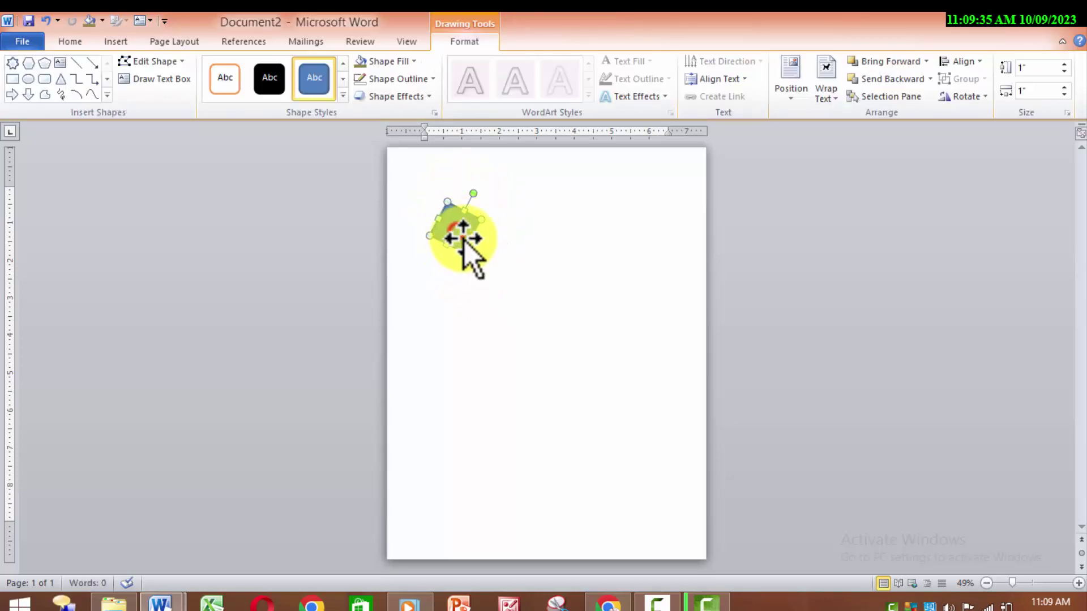
pyautogui.click(461, 249)
pyautogui.click(478, 221)
pyautogui.click(485, 218)
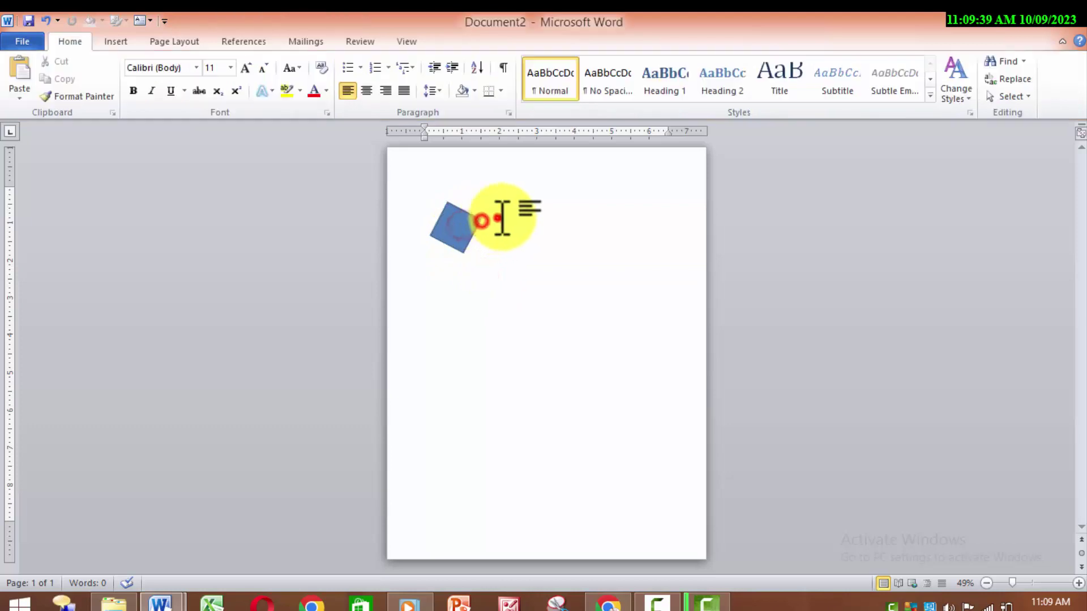
pyautogui.click(475, 219)
pyautogui.click(474, 220)
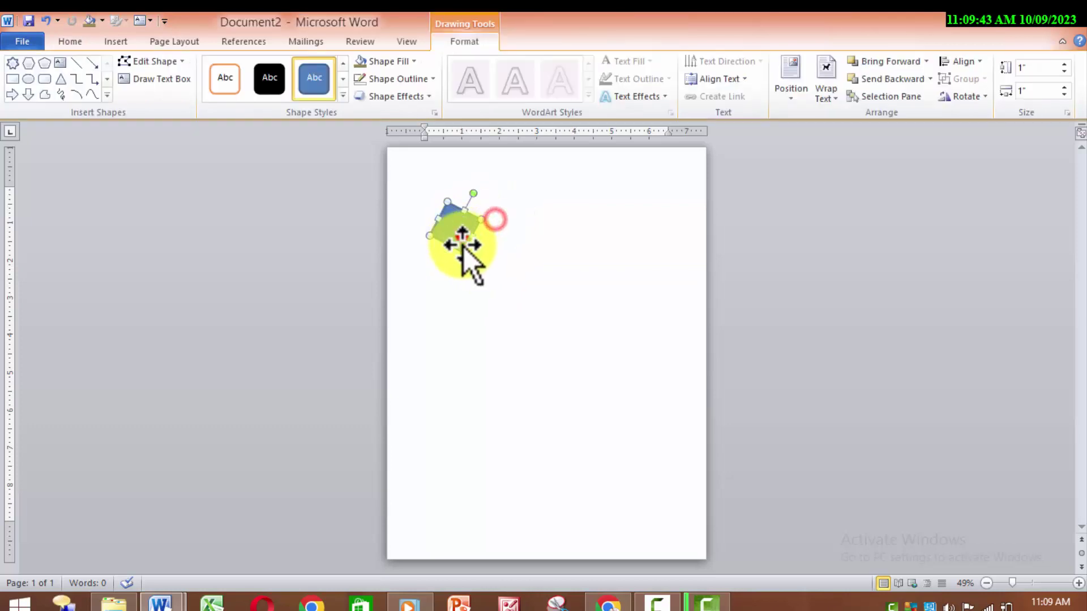
# Nudge the tilted square slightly to the right.
pyautogui.click(493, 296)
pyautogui.click(469, 207)
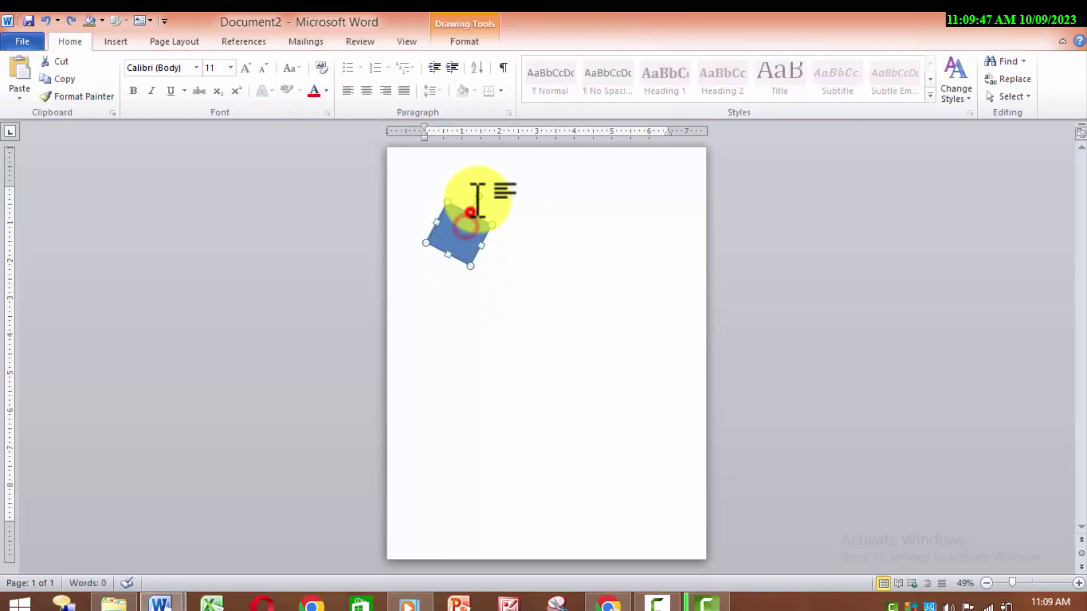
pyautogui.click(494, 186)
pyautogui.click(457, 239)
pyautogui.click(452, 249)
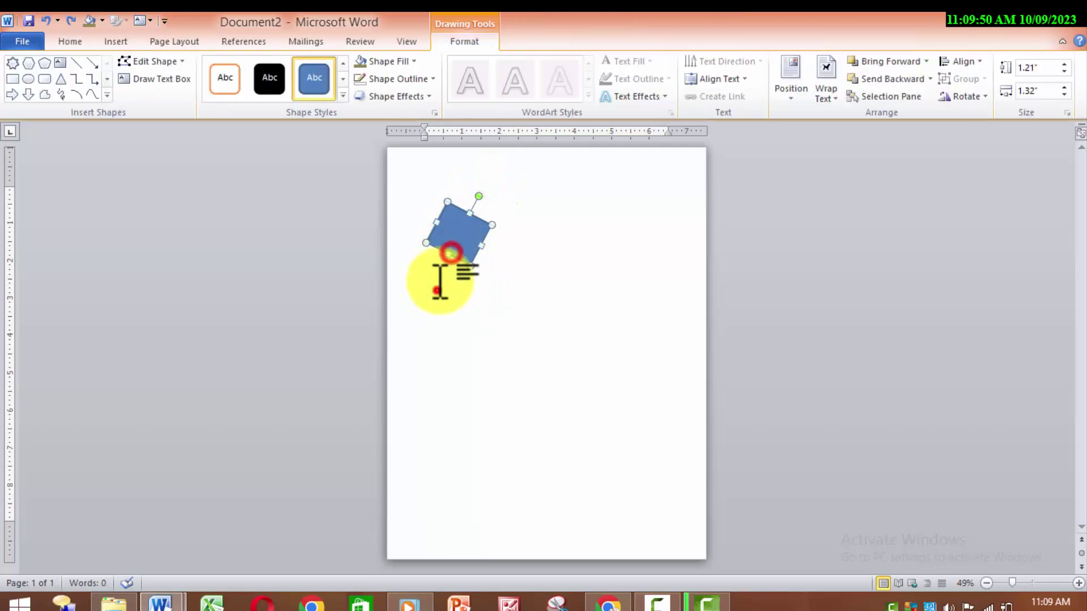
pyautogui.click(573, 229)
pyautogui.click(466, 235)
pyautogui.click(521, 246)
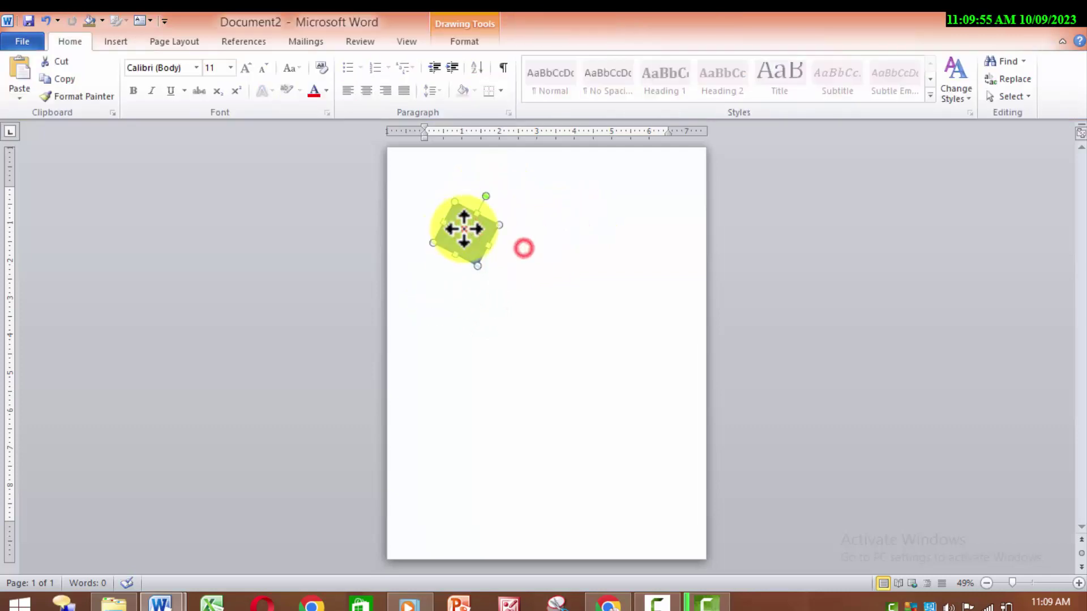
pyautogui.click(447, 243)
pyautogui.click(521, 250)
pyautogui.click(492, 224)
pyautogui.click(504, 223)
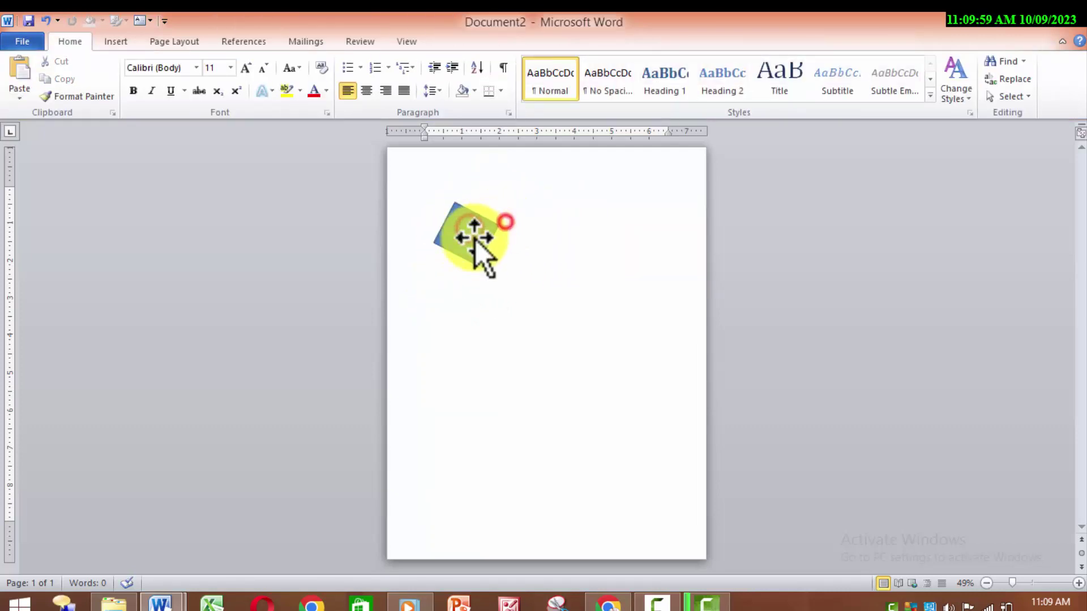
pyautogui.click(474, 238)
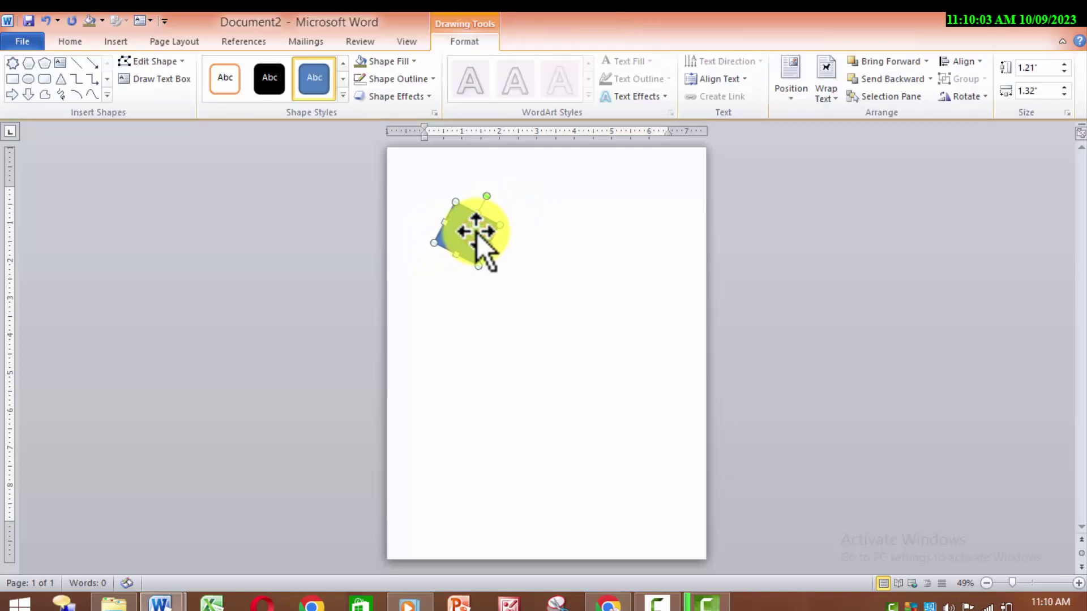
pyautogui.press('Right')
pyautogui.press('Right')
pyautogui.press('Right')
pyautogui.press('Right')
pyautogui.press('Right')
pyautogui.press('Right')
pyautogui.press('Right')
pyautogui.press('Right')
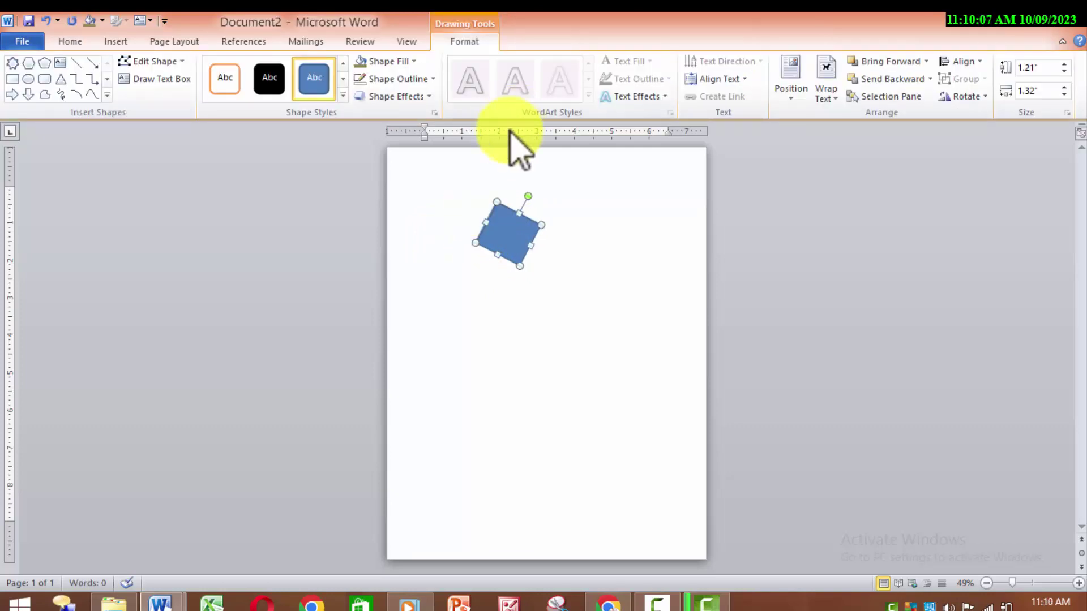
# Stretch the square into a long diagonal bar, then paste a copy and enlarge it into a large rotated square.
pyautogui.moveTo(526, 216)
pyautogui.mouseDown()
pyautogui.moveTo(566, 197)
pyautogui.moveTo(639, 126)
pyautogui.mouseUp()
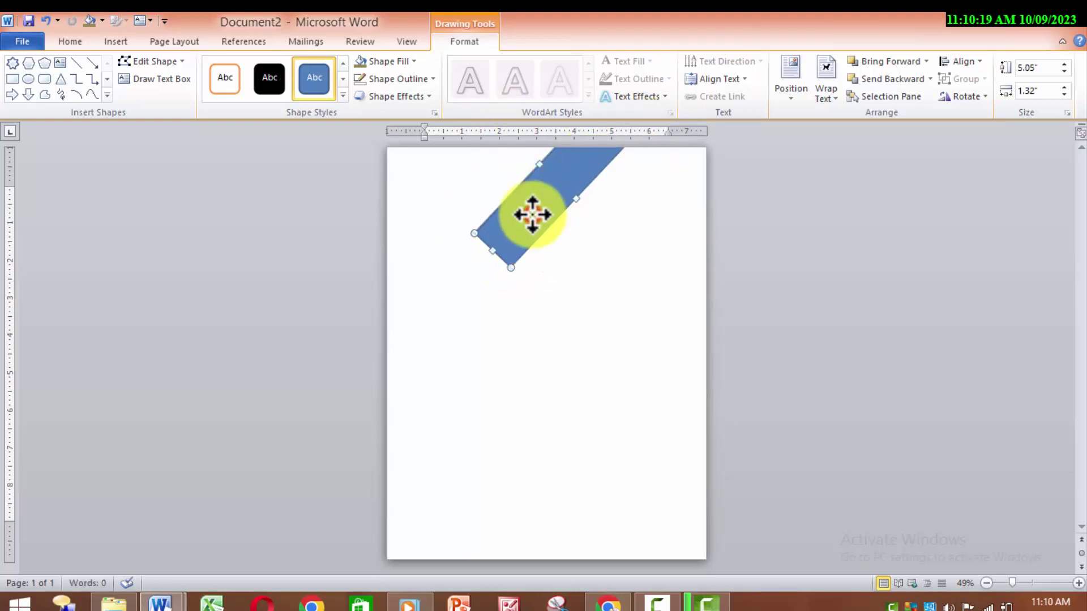
pyautogui.moveTo(541, 211); pyautogui.dragTo(430, 334)
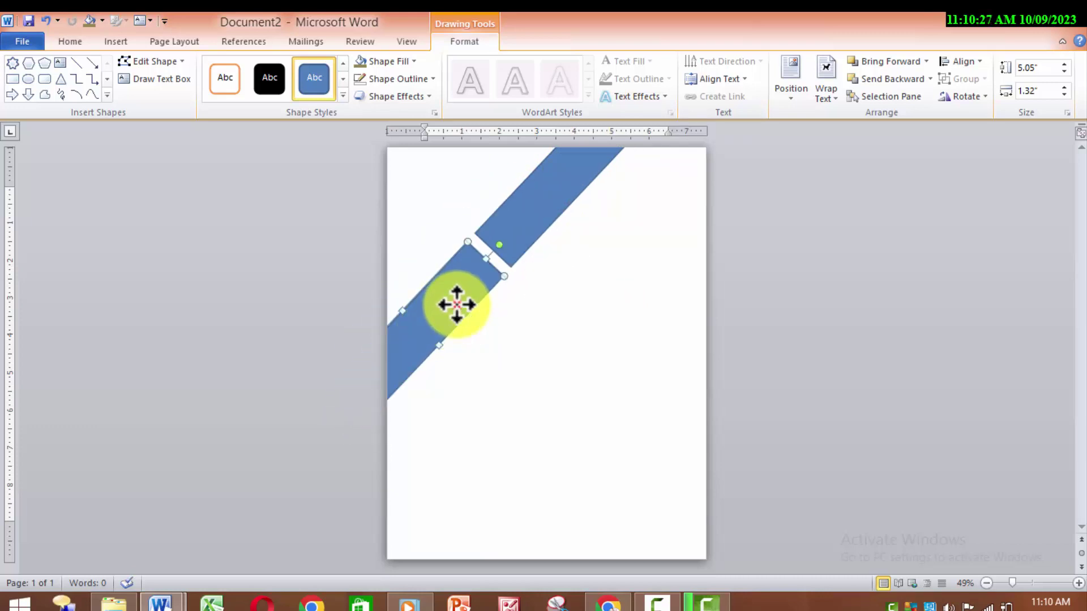
pyautogui.hotkey('ctrl', 'v')
pyautogui.moveTo(434, 328)
pyautogui.mouseDown()
pyautogui.moveTo(520, 338)
pyautogui.moveTo(527, 351)
pyautogui.mouseUp()
pyautogui.moveTo(585, 318); pyautogui.dragTo(640, 408)
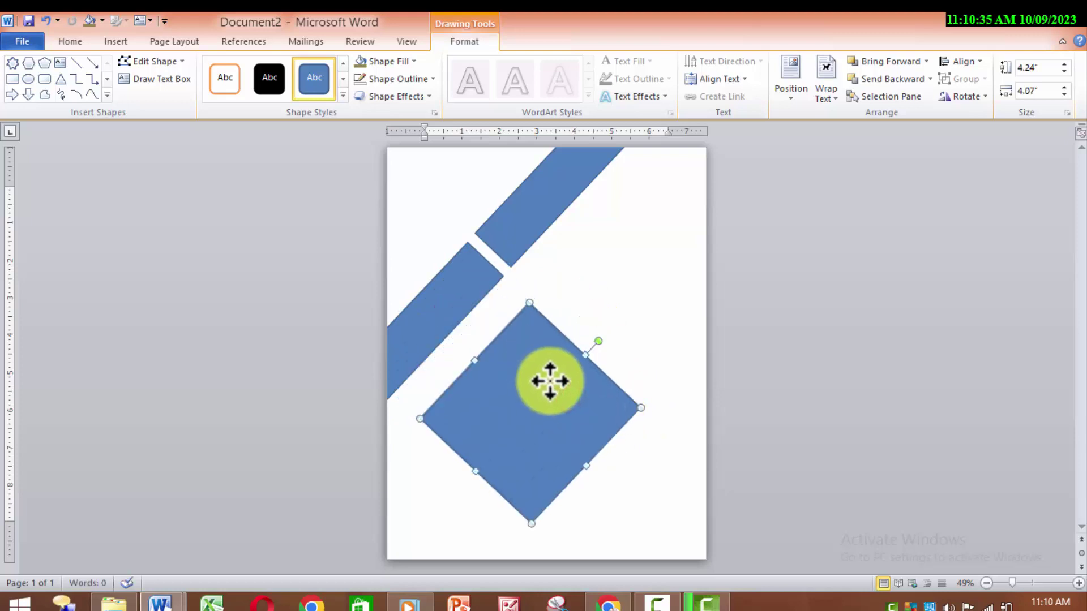
pyautogui.moveTo(537, 348)
pyautogui.mouseDown()
pyautogui.moveTo(561, 402)
pyautogui.moveTo(654, 410)
pyautogui.mouseUp()
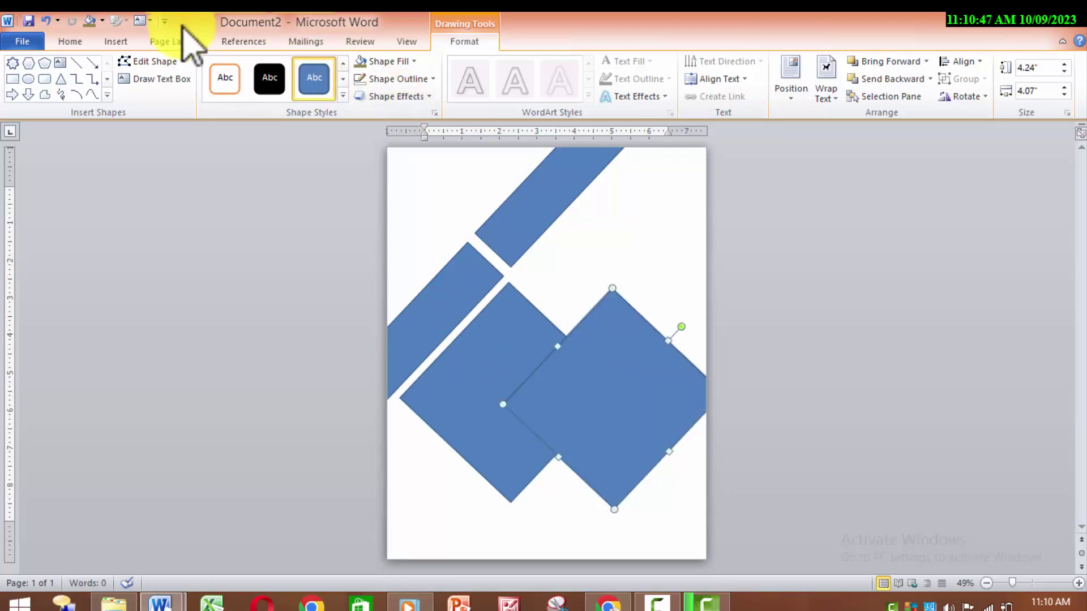
pyautogui.click(241, 41)
# Draw a hexagon over the overlapping large squares.
pyautogui.click(116, 42)
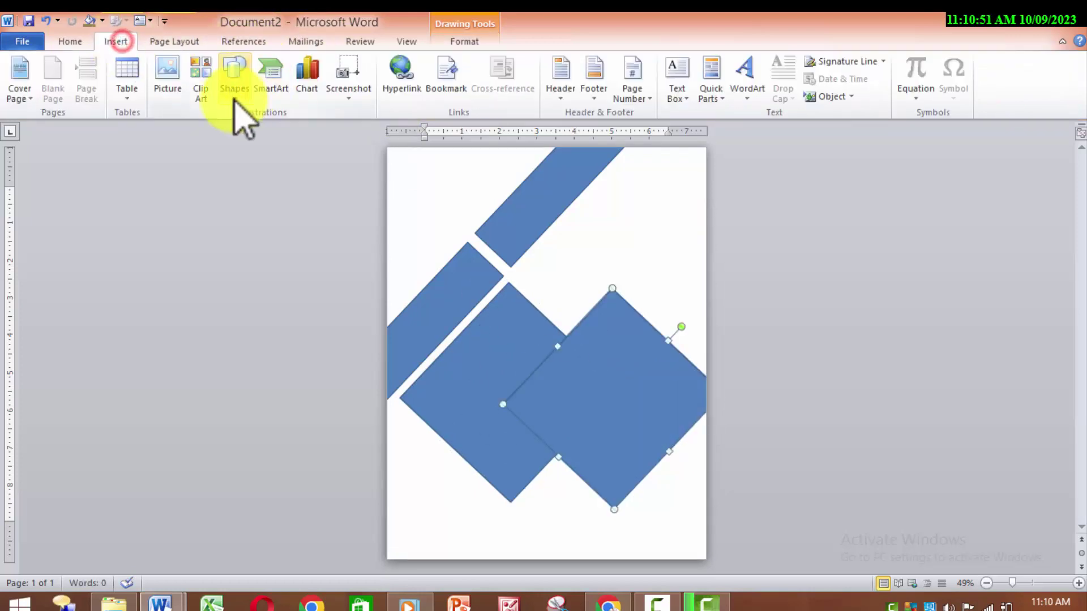
pyautogui.click(235, 91)
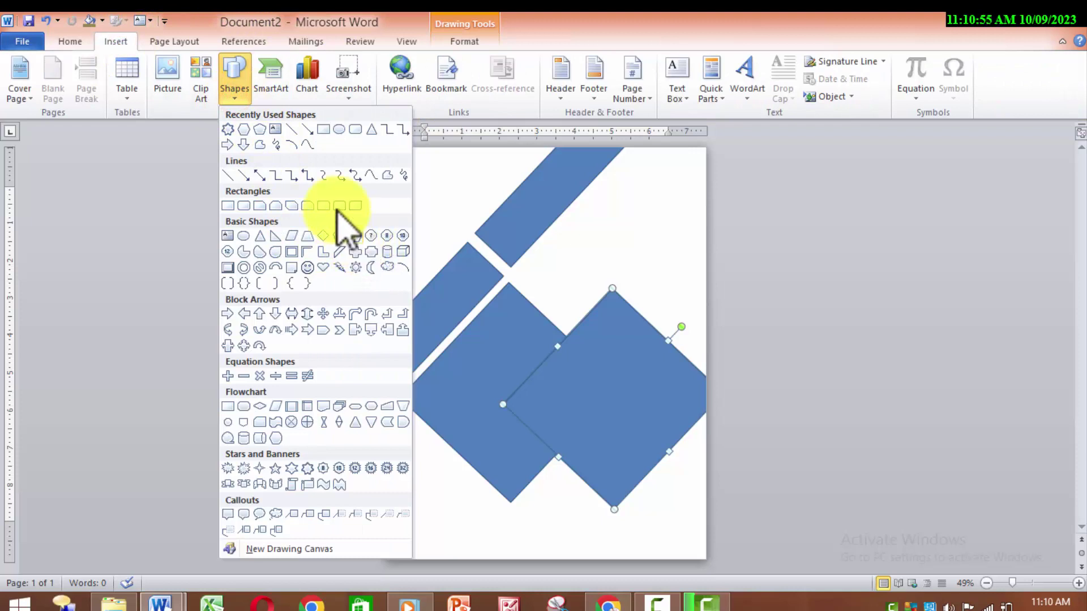
pyautogui.click(243, 129)
pyautogui.moveTo(475, 354); pyautogui.dragTo(551, 414)
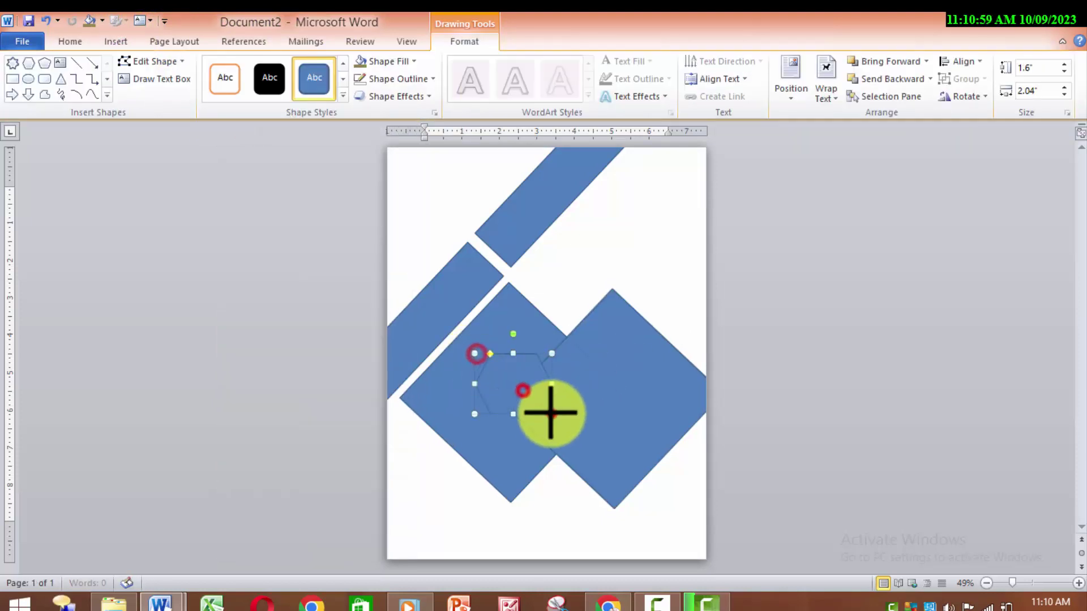
pyautogui.click(500, 376)
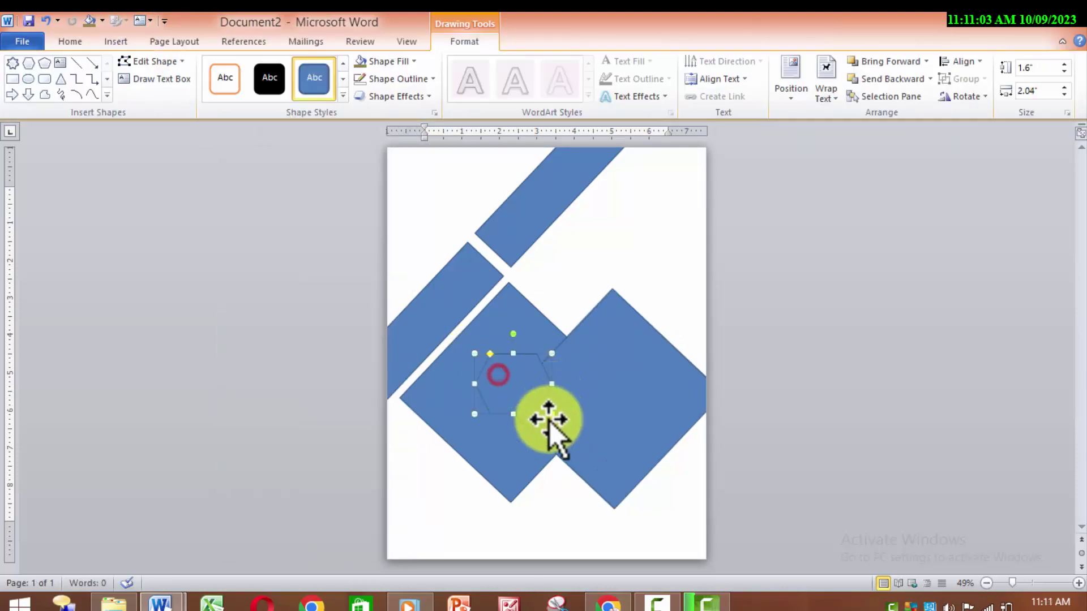
pyautogui.click(572, 444)
pyautogui.click(505, 363)
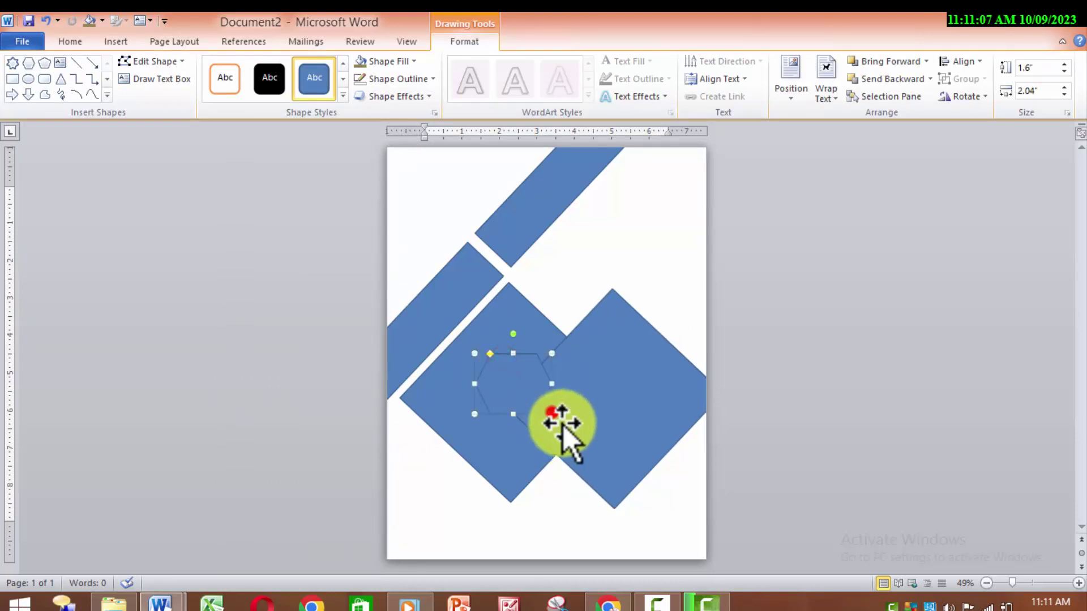
pyautogui.moveTo(563, 426); pyautogui.dragTo(512, 389)
pyautogui.hotkey('ctrl', 'z')
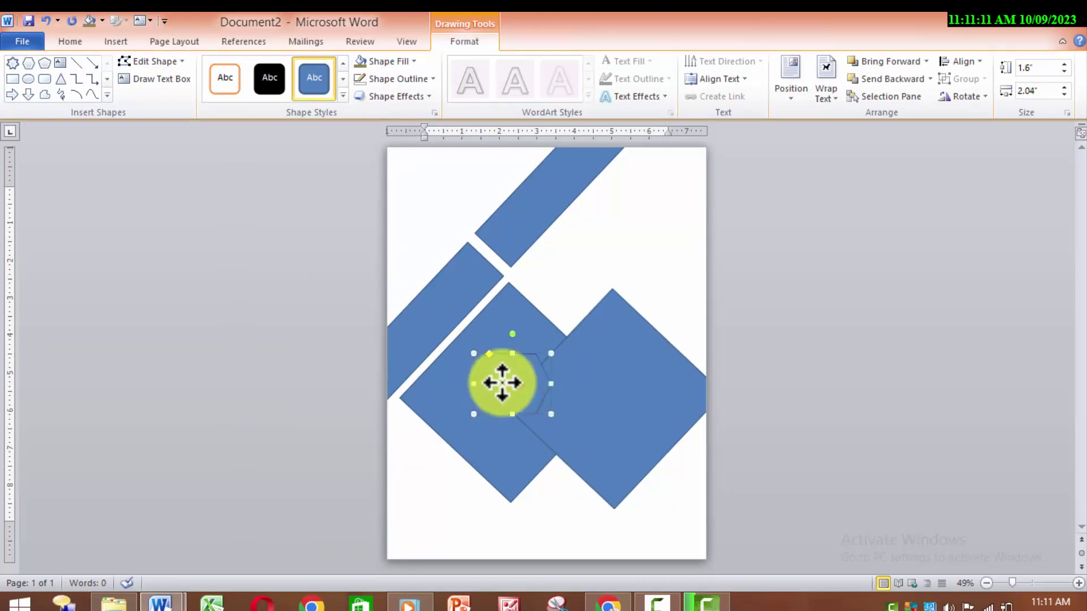
# Fill the hexagon white and stretch it to about 2.51 by 2.92 inches.
pyautogui.click(413, 60)
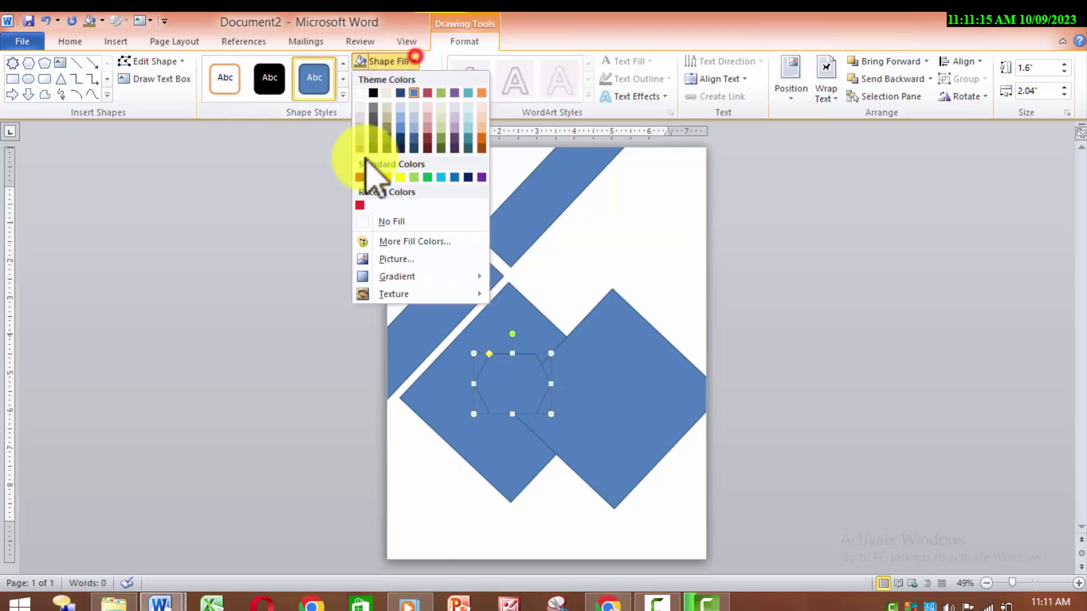
pyautogui.click(360, 93)
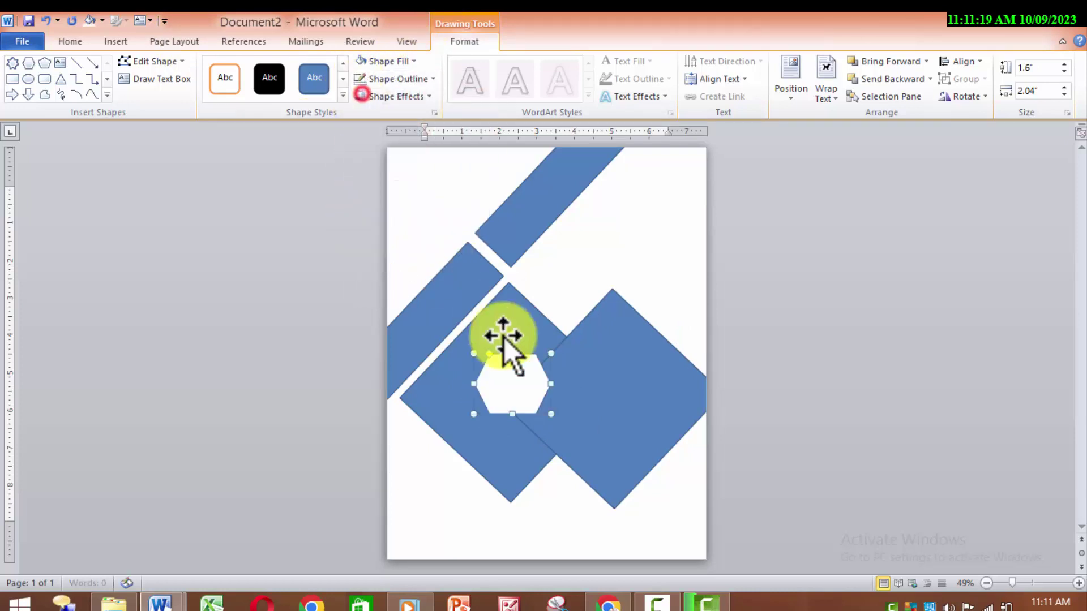
pyautogui.moveTo(517, 426); pyautogui.dragTo(513, 448)
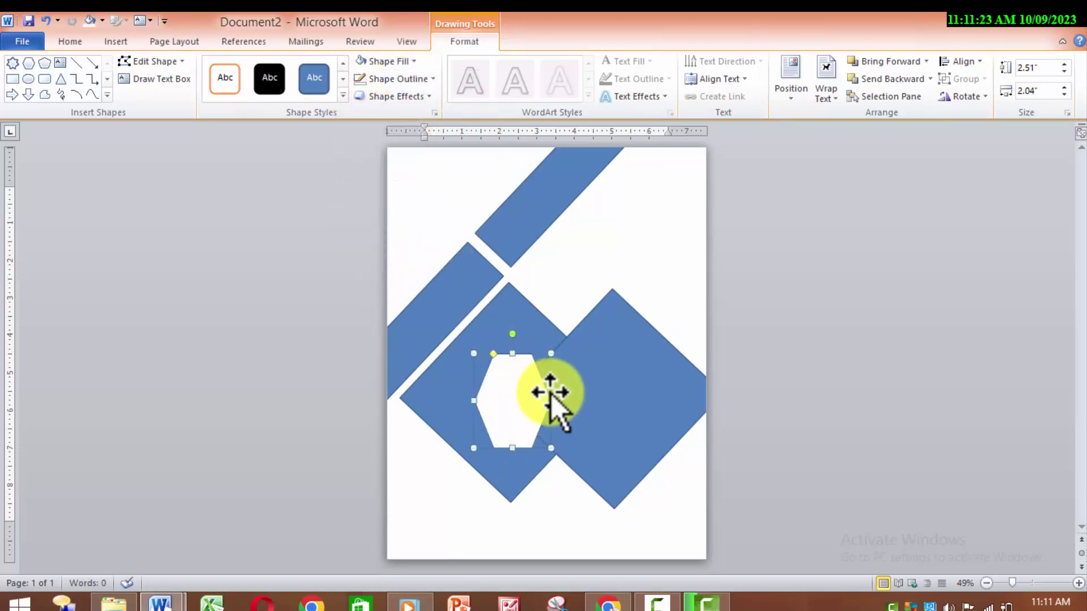
pyautogui.click(532, 413)
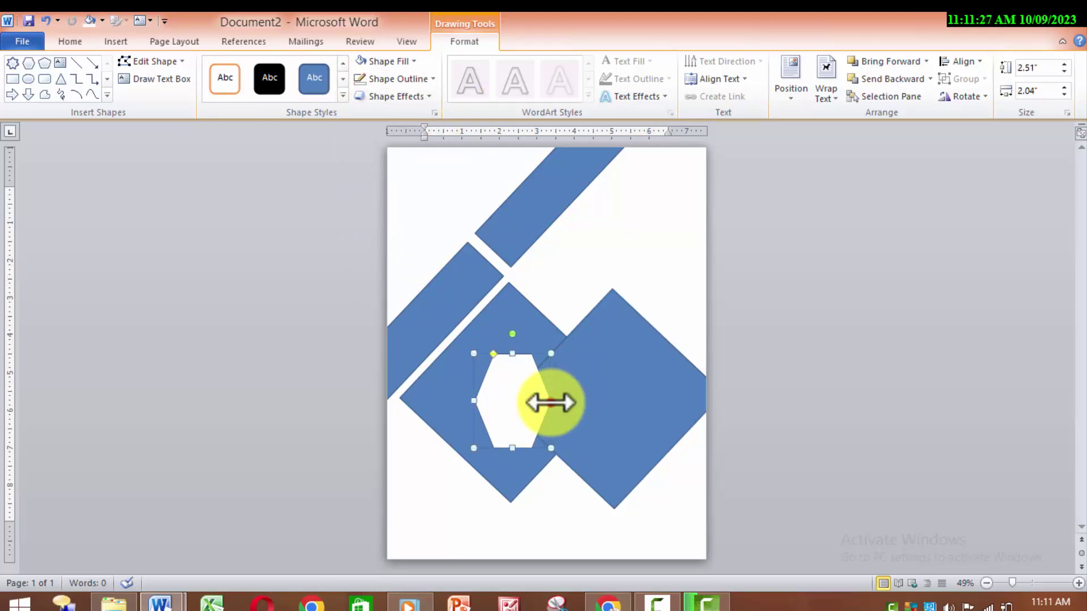
pyautogui.moveTo(550, 403)
pyautogui.mouseDown()
pyautogui.moveTo(582, 411)
pyautogui.moveTo(539, 400)
pyautogui.mouseUp()
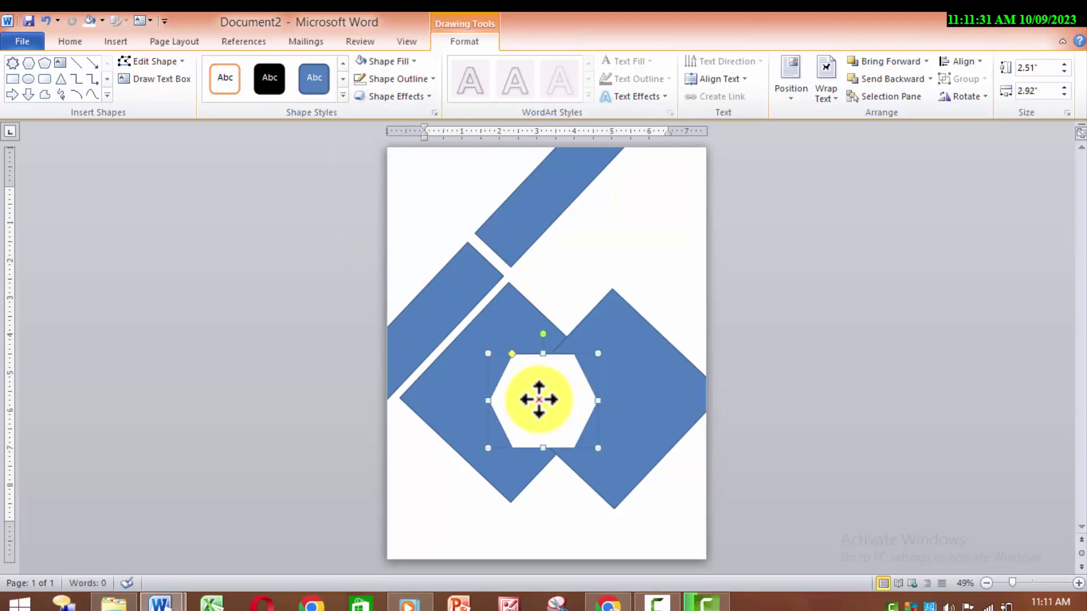
# Nudge the hexagon right and the right blue diamond up and right.
pyautogui.press('Right')
pyautogui.press('Right')
pyautogui.click(538, 339)
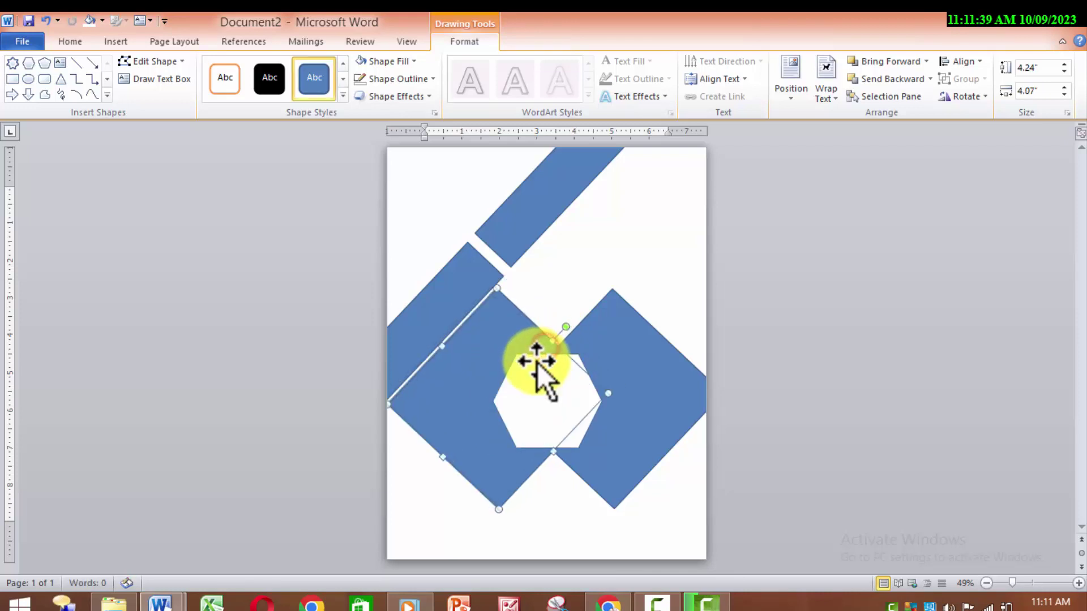
pyautogui.press('Right')
pyautogui.press('Right')
pyautogui.press('Right')
pyautogui.press('Up')
pyautogui.press('Up')
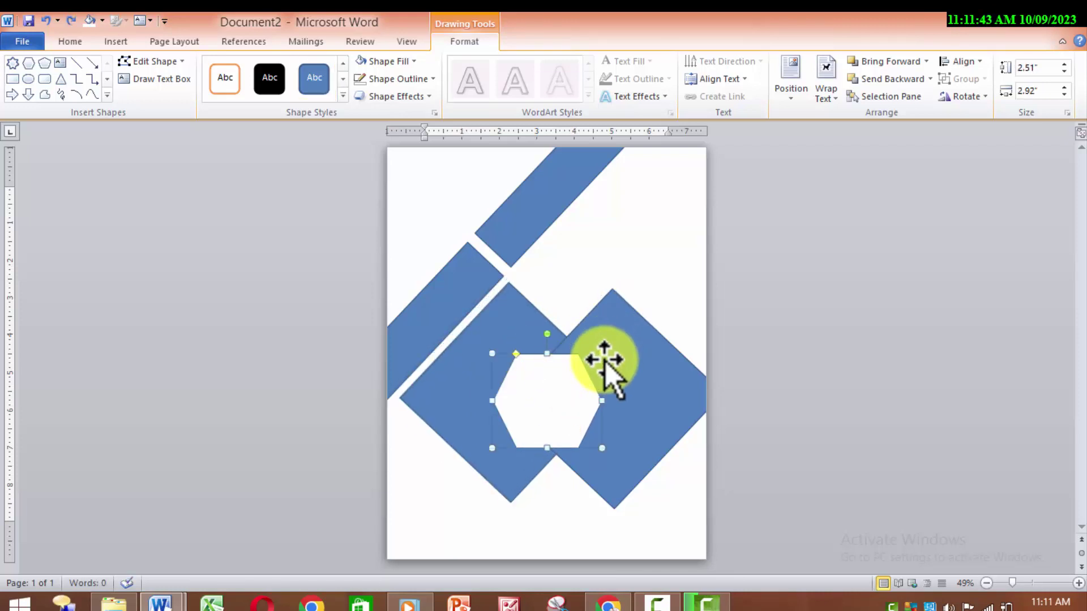
# Enlarge the hexagon from its corner to about 3.57 by 3.83 inches over the diamonds' overlap.
pyautogui.click(554, 395)
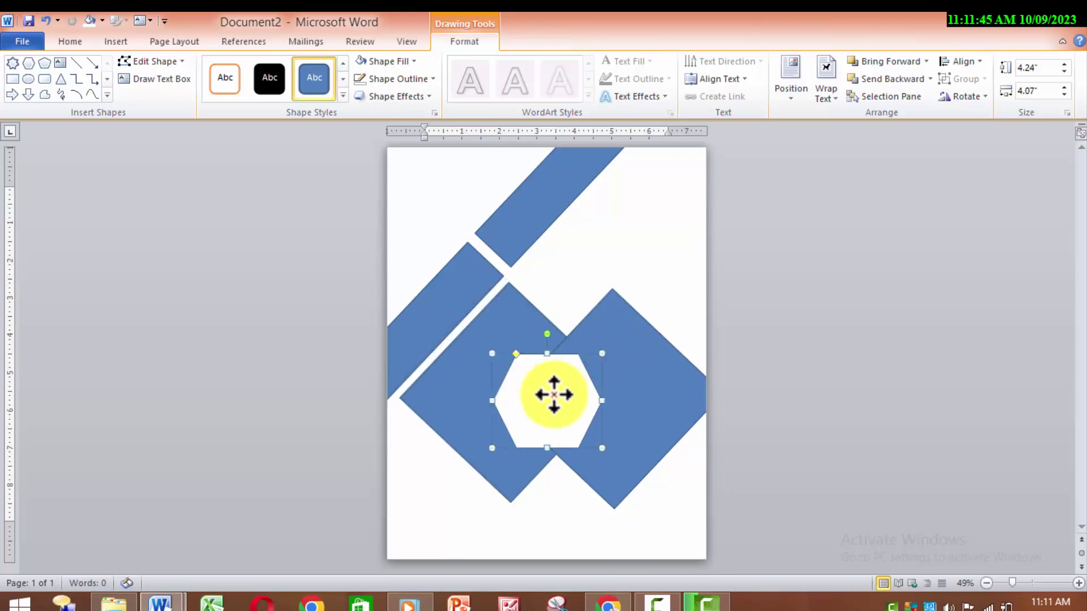
pyautogui.click(610, 348)
pyautogui.click(510, 430)
pyautogui.moveTo(601, 447); pyautogui.dragTo(640, 490)
pyautogui.moveTo(571, 403); pyautogui.dragTo(566, 391)
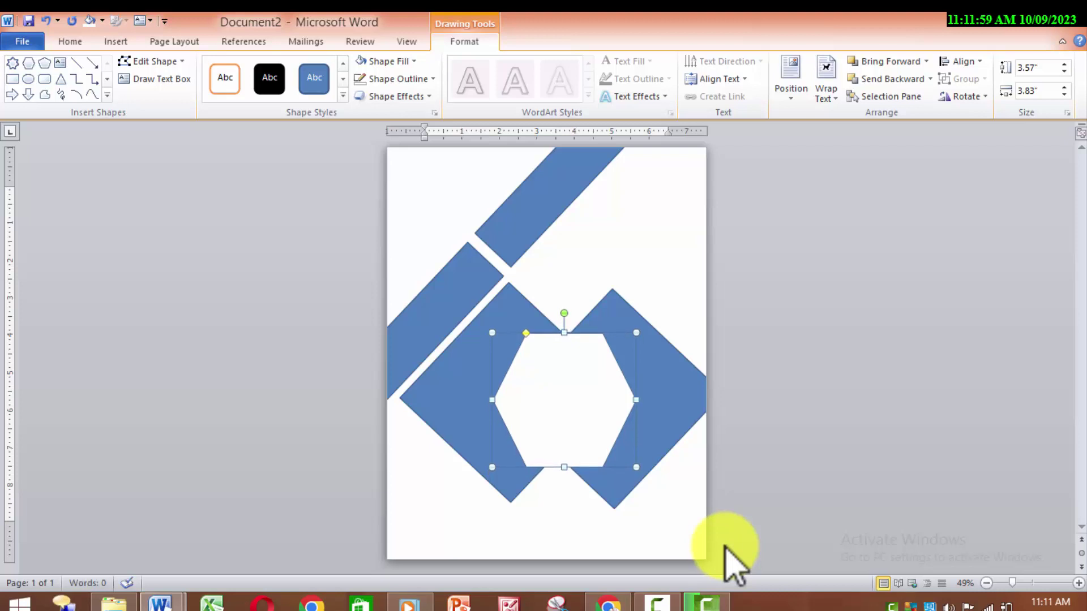
pyautogui.click(592, 386)
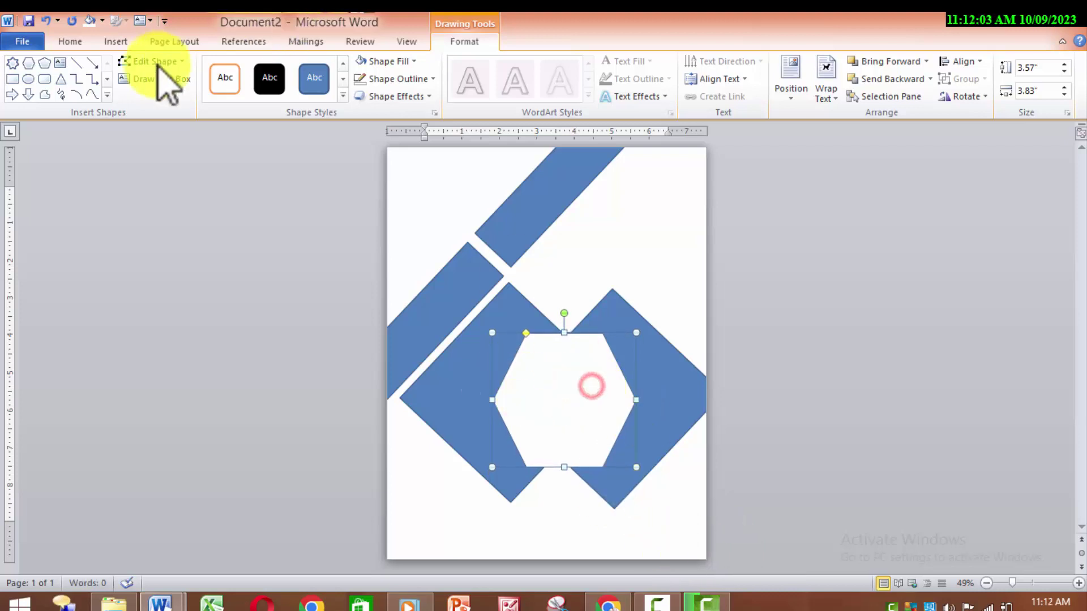
pyautogui.click(414, 61)
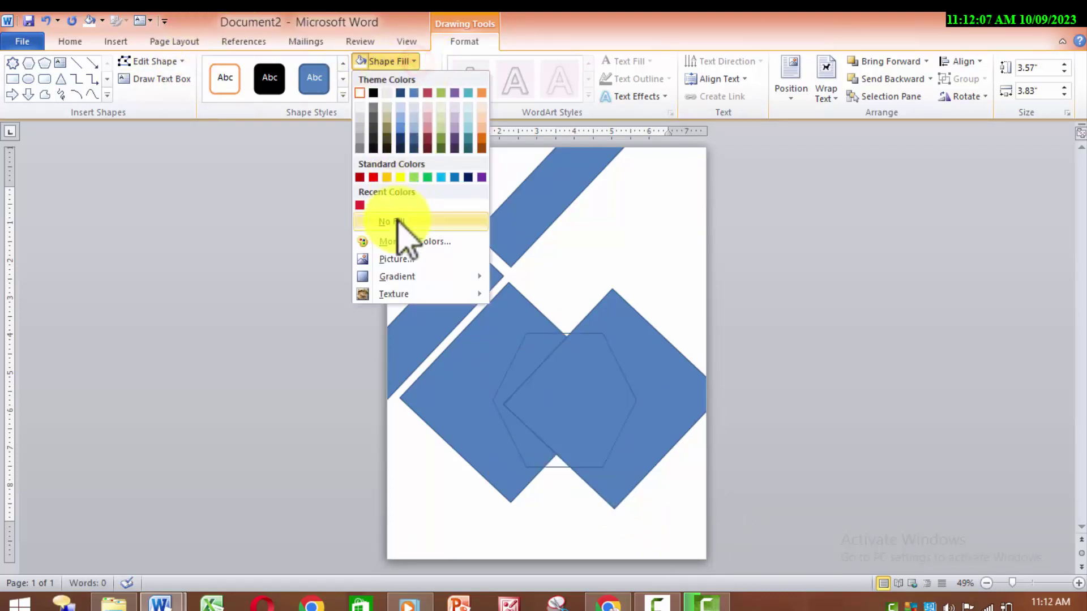
# Set the white hexagon's Shape Outline to No Outline.
pyautogui.click(243, 228)
pyautogui.click(397, 78)
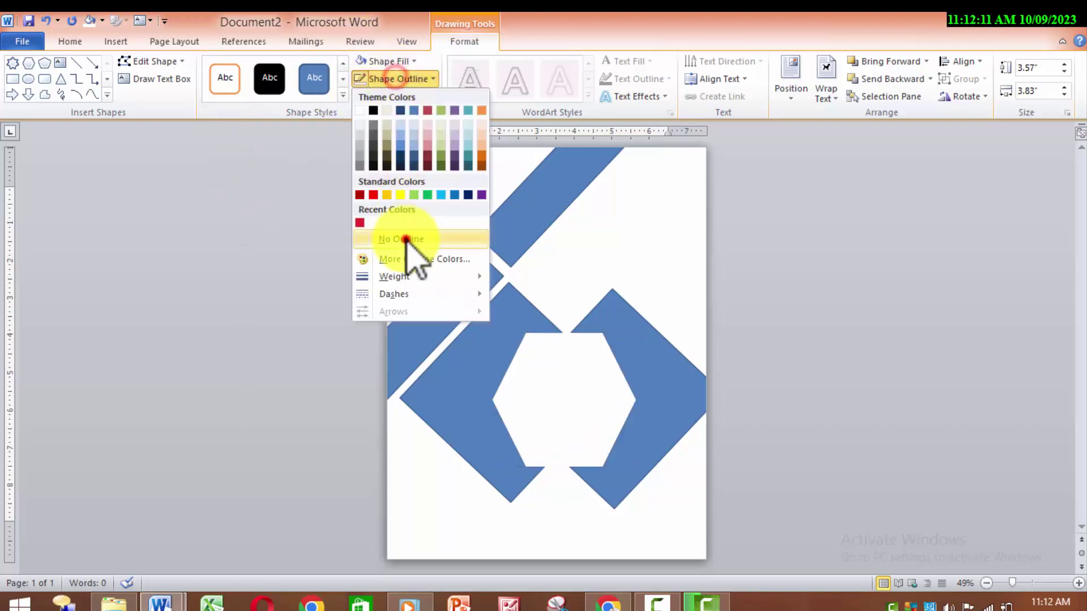
pyautogui.click(405, 239)
pyautogui.click(643, 235)
pyautogui.click(556, 421)
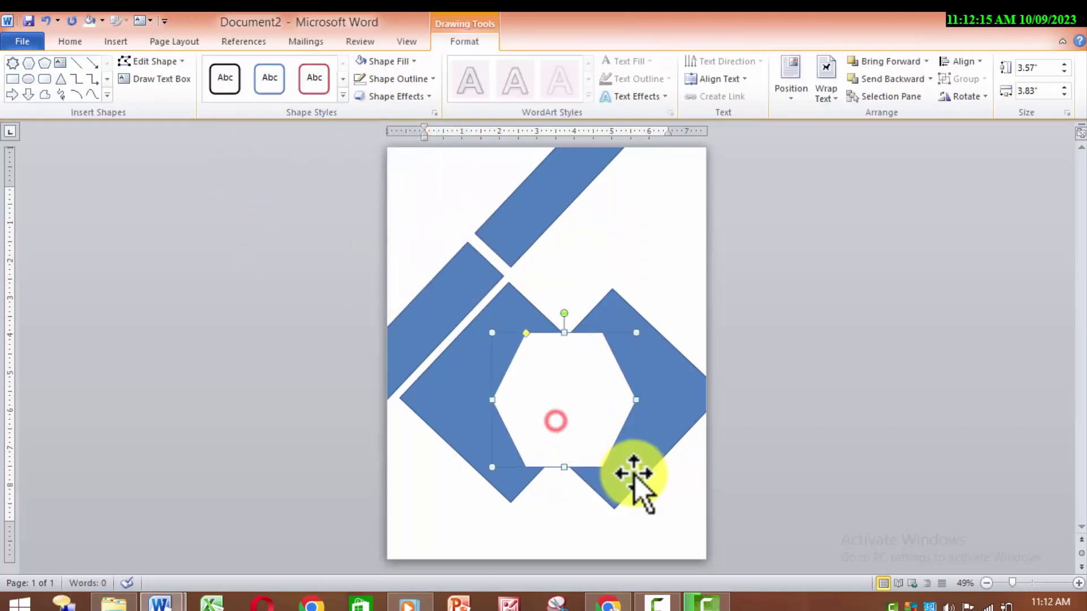
pyautogui.click(637, 332)
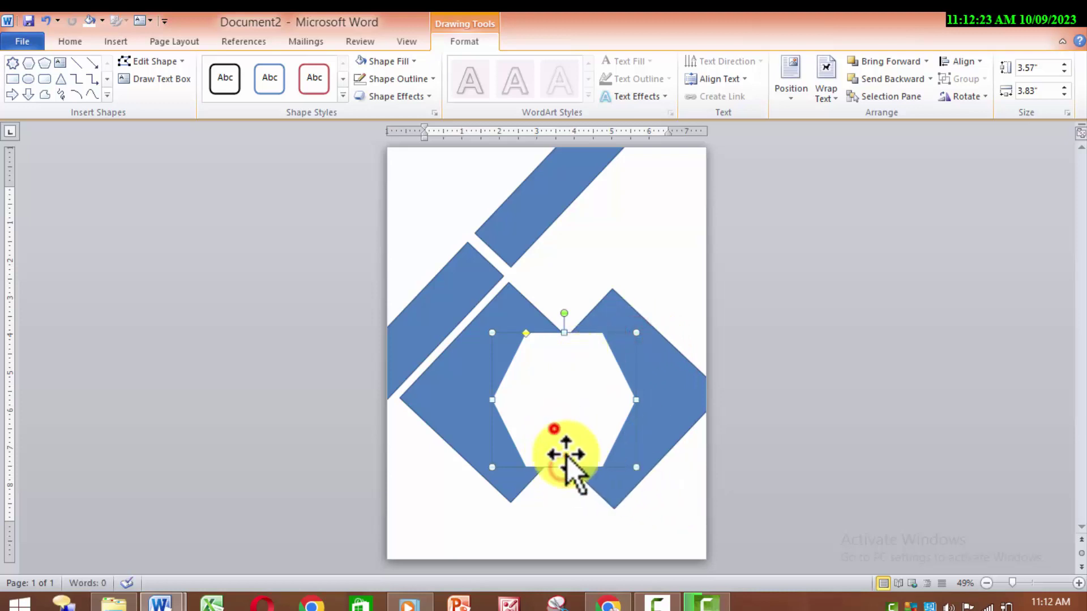
pyautogui.click(627, 451)
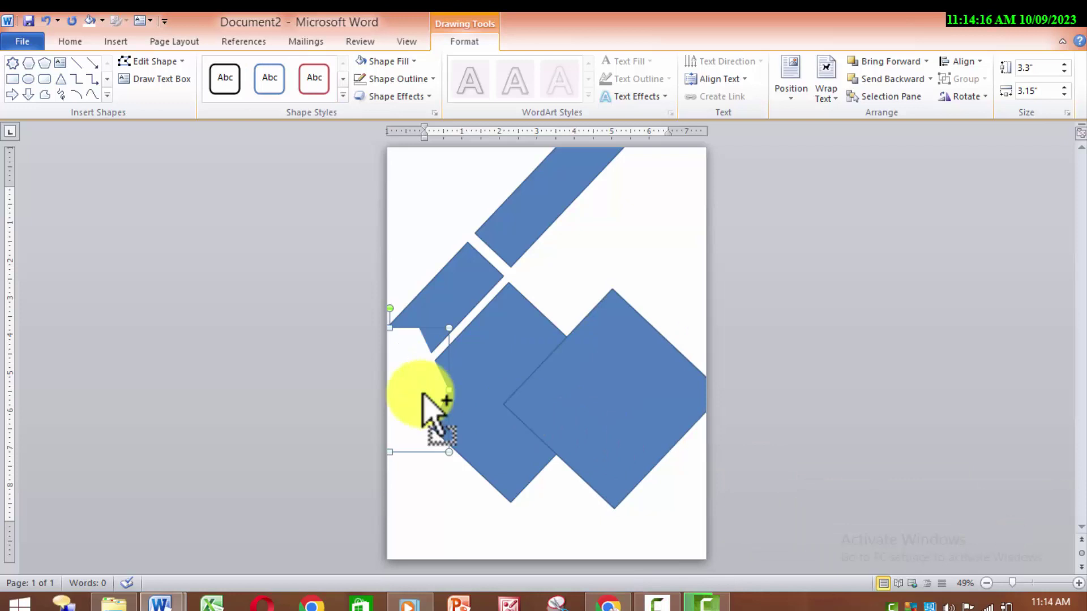
# Paste a hexagon copy at the left edge and fill it and the left diamond yellow.
pyautogui.hotkey('ctrl', 'v')
pyautogui.click(414, 387)
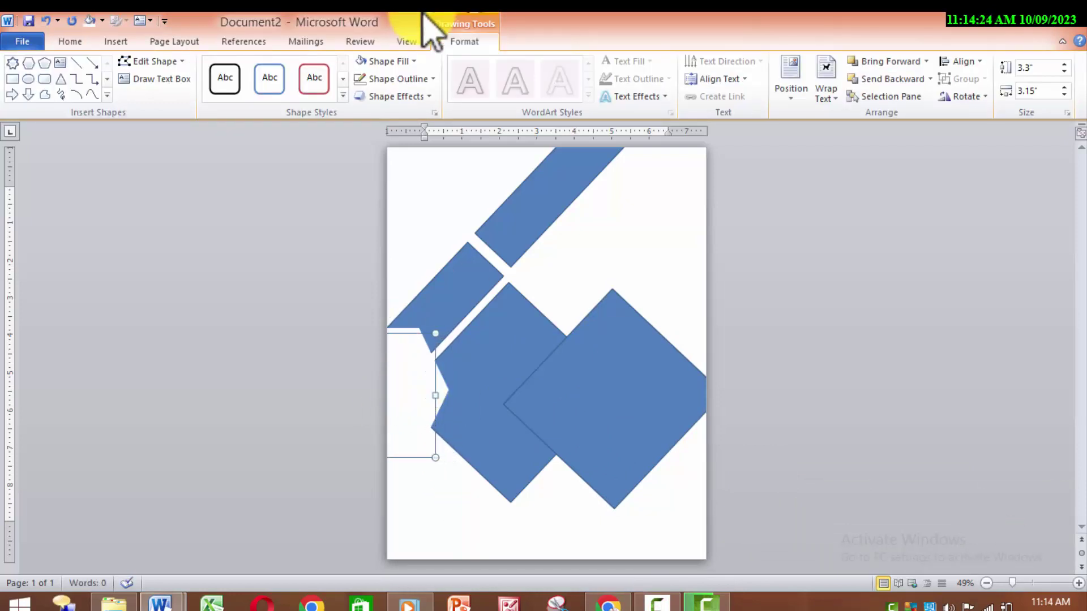
pyautogui.click(415, 62)
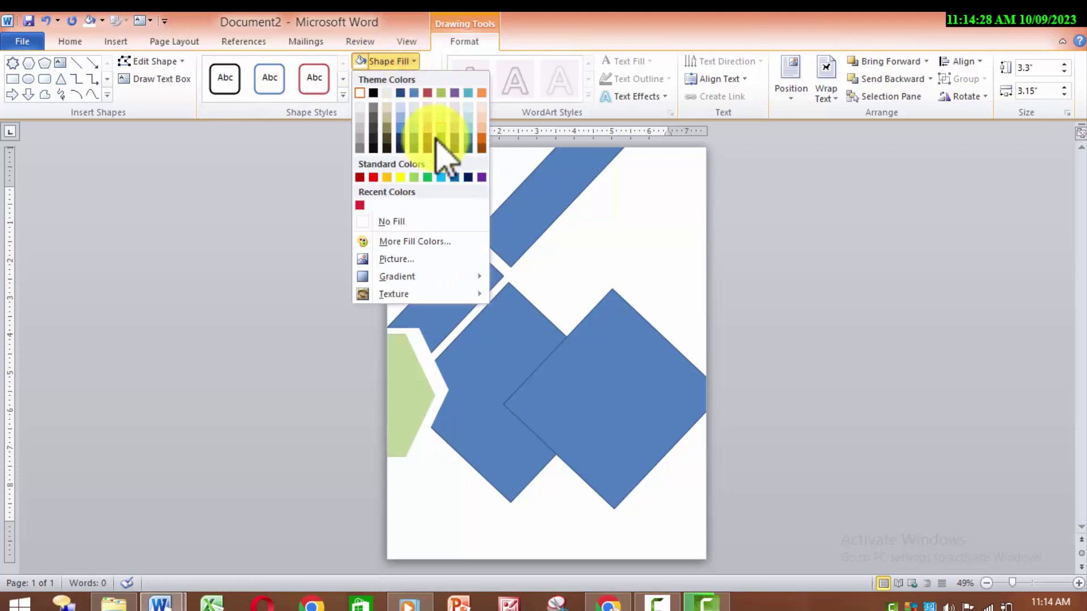
pyautogui.click(387, 178)
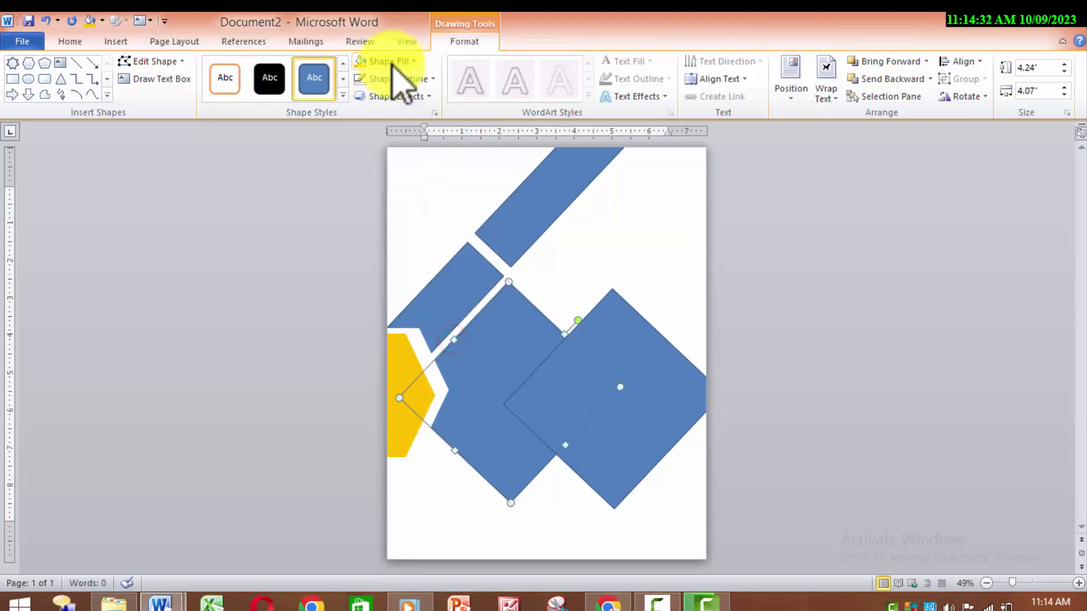
pyautogui.click(360, 61)
# Fill the right diamond and the short diagonal bar maroon.
pyautogui.click(538, 219)
pyautogui.click(630, 424)
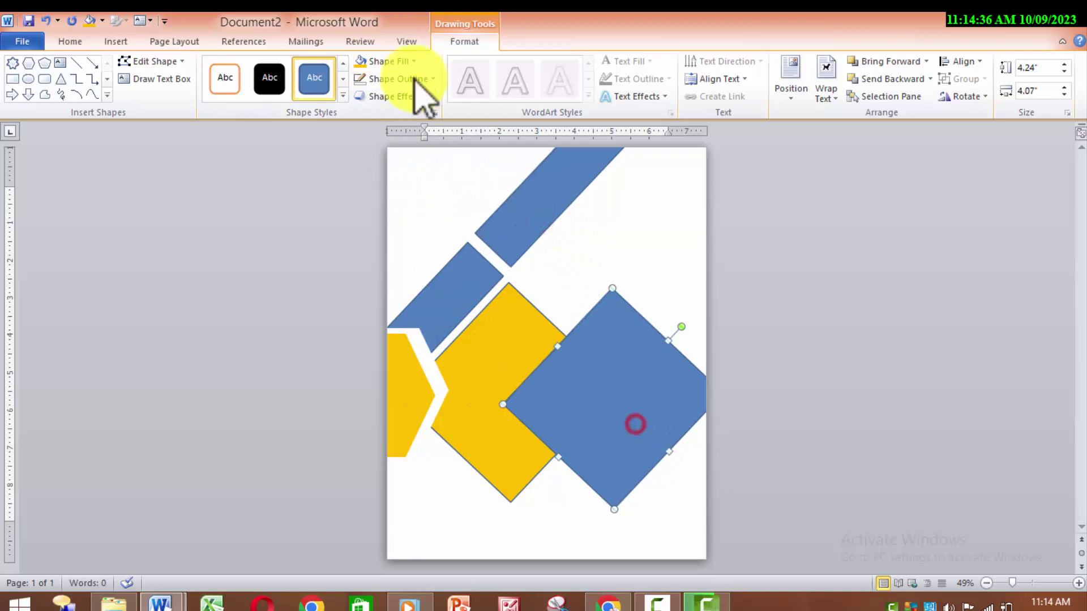
pyautogui.click(415, 61)
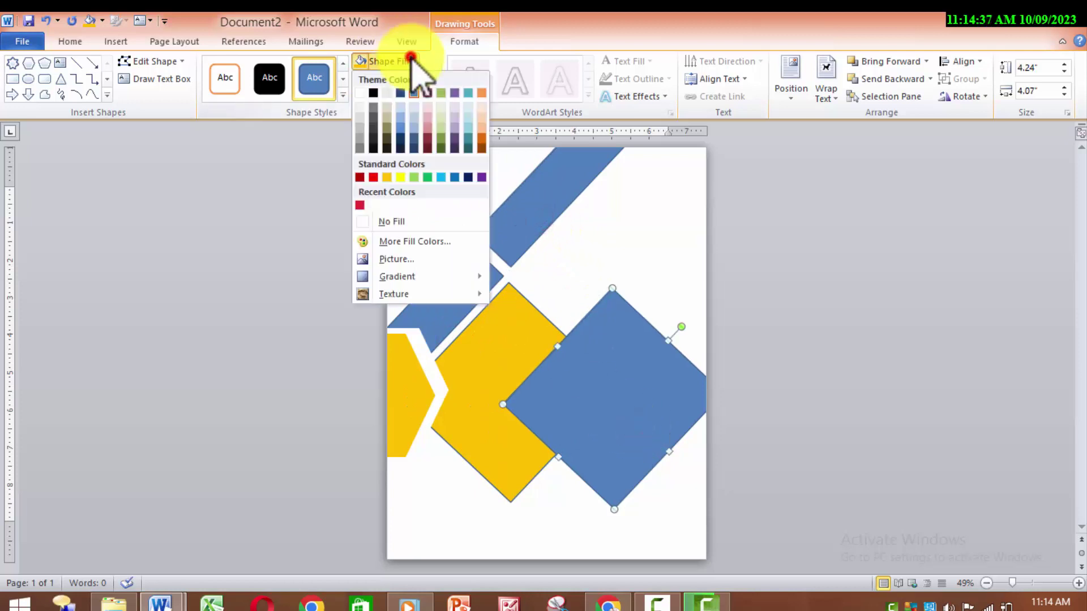
pyautogui.click(431, 151)
pyautogui.click(539, 223)
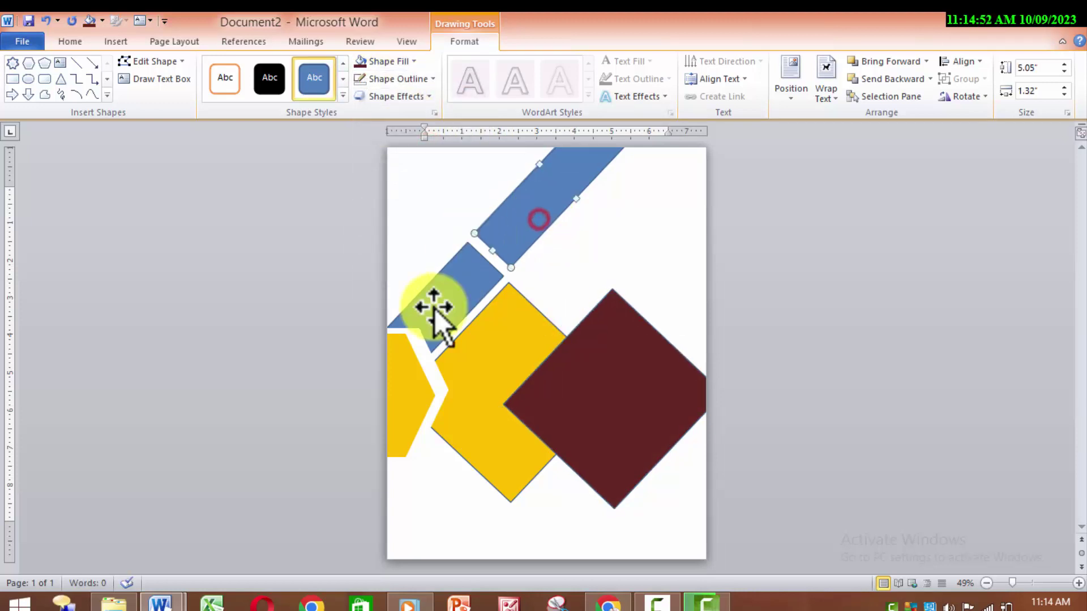
pyautogui.click(433, 308)
pyautogui.click(363, 61)
# Fill the long top diagonal bar yellow.
pyautogui.click(509, 230)
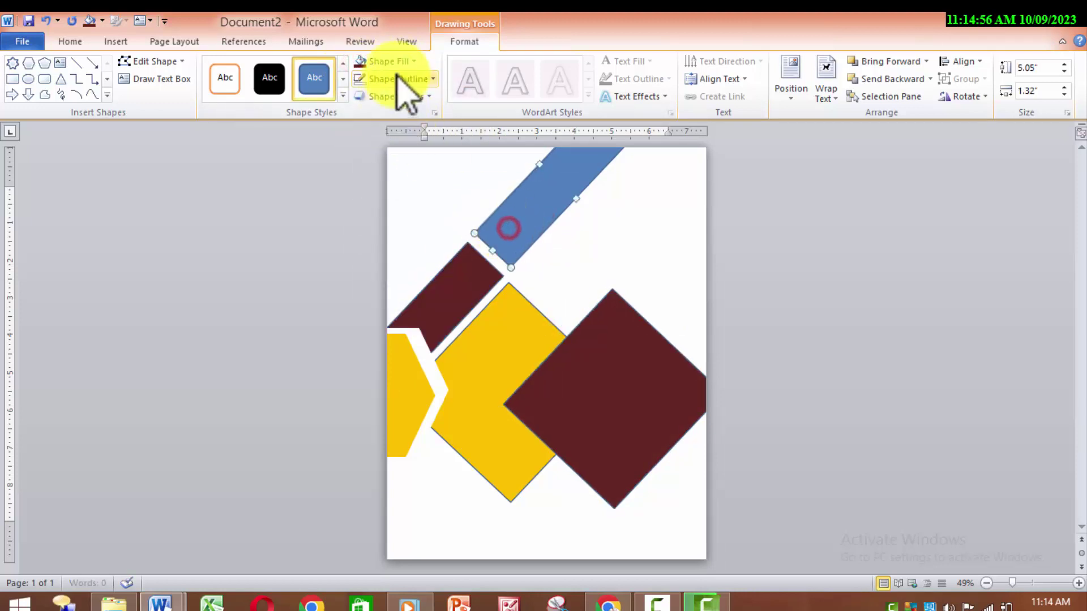
pyautogui.click(402, 61)
pyautogui.click(400, 177)
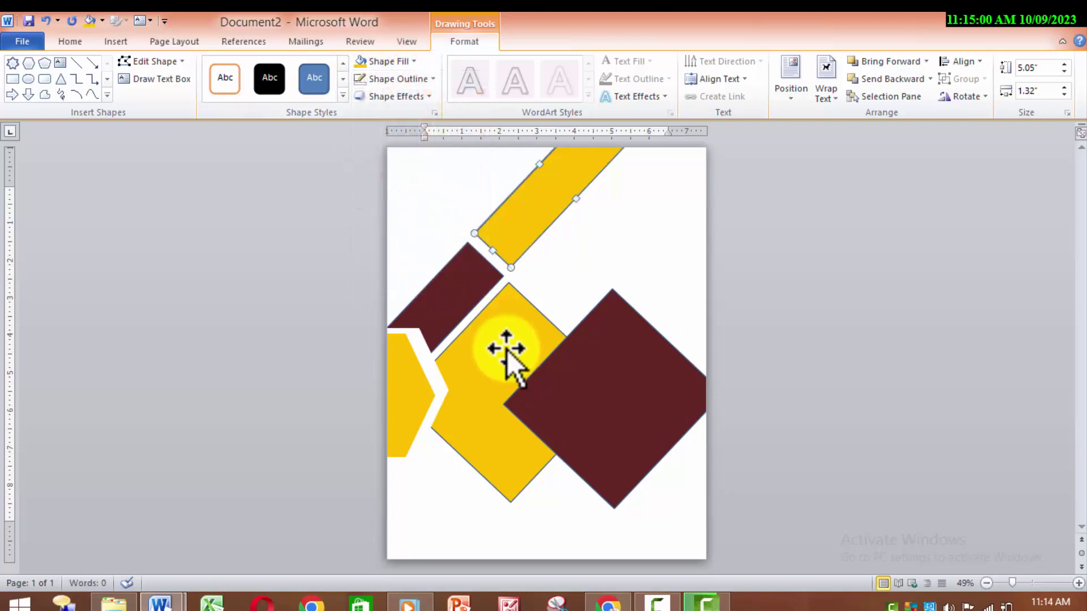
pyautogui.click(414, 403)
pyautogui.click(453, 311)
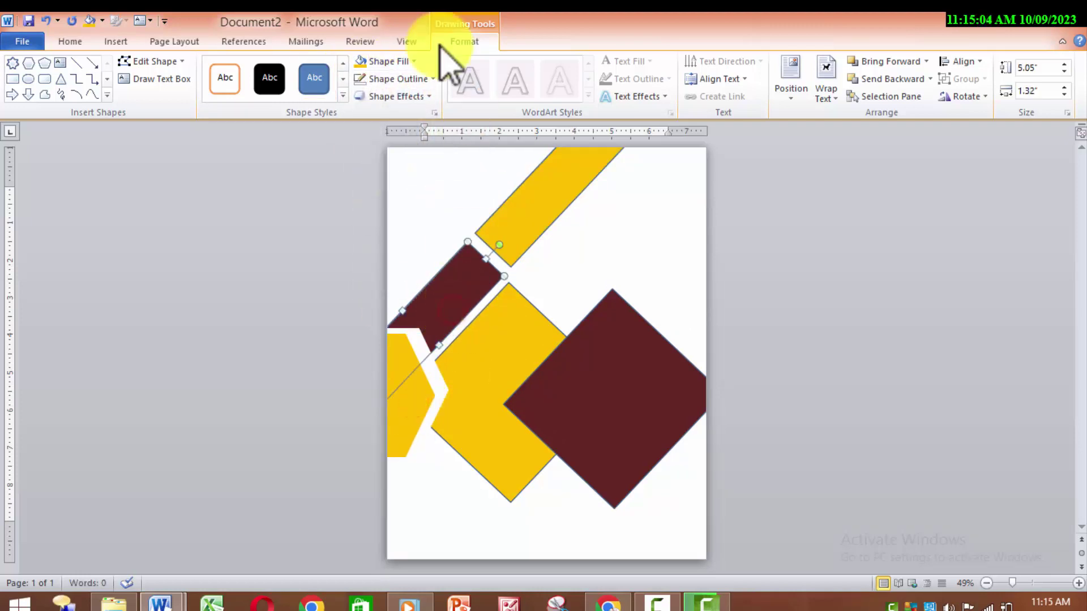
# Draw a tall bar down the page's left edge and fill it dark maroon.
pyautogui.click(116, 42)
pyautogui.click(234, 79)
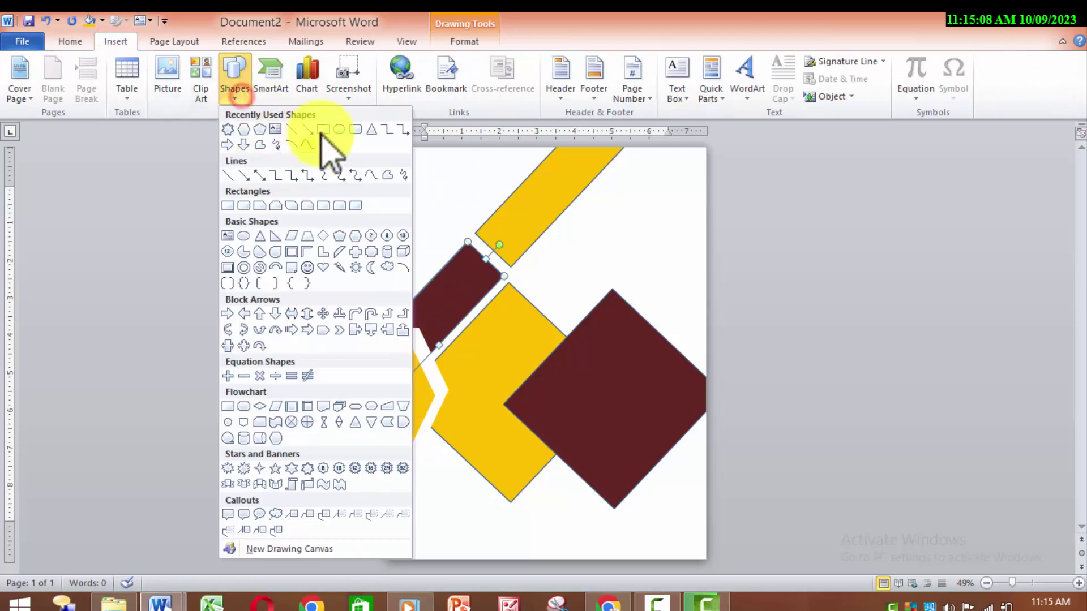
pyautogui.click(319, 125)
pyautogui.moveTo(388, 149); pyautogui.dragTo(400, 560)
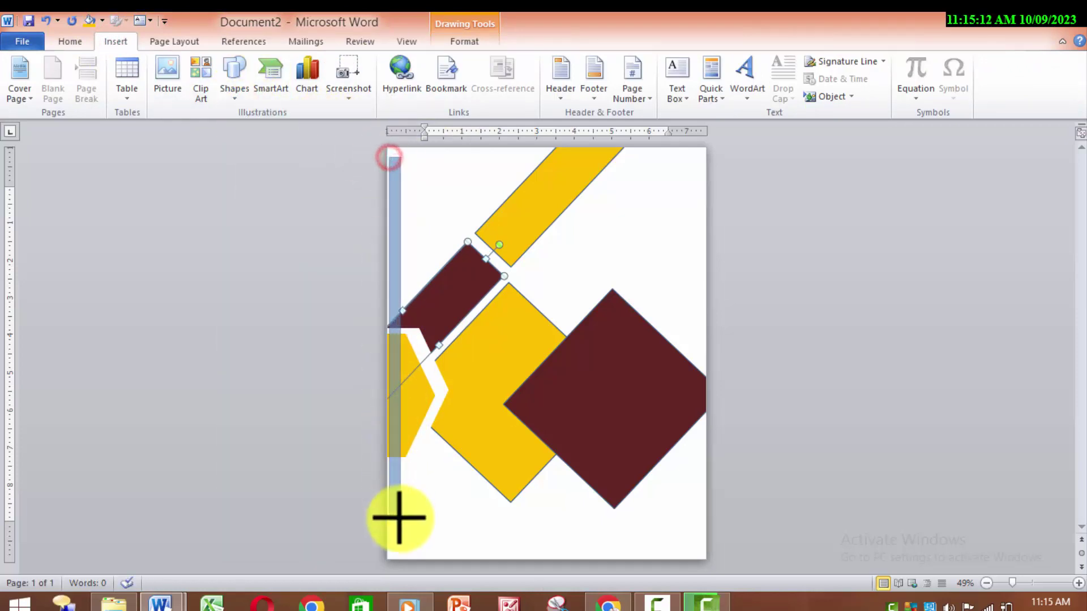
pyautogui.moveTo(395, 238); pyautogui.dragTo(388, 241)
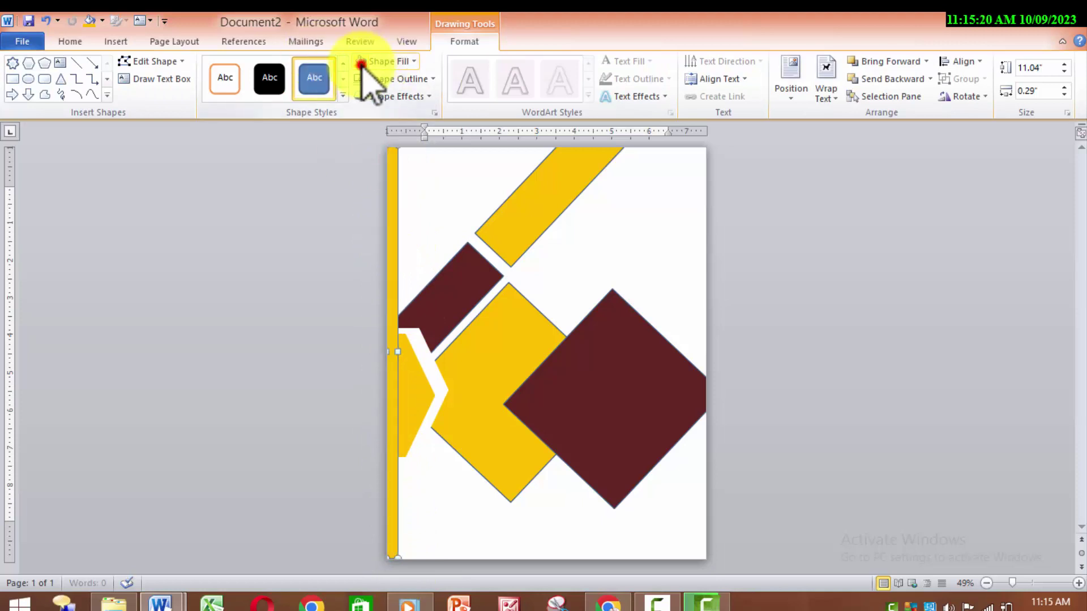
pyautogui.click(412, 61)
pyautogui.click(428, 141)
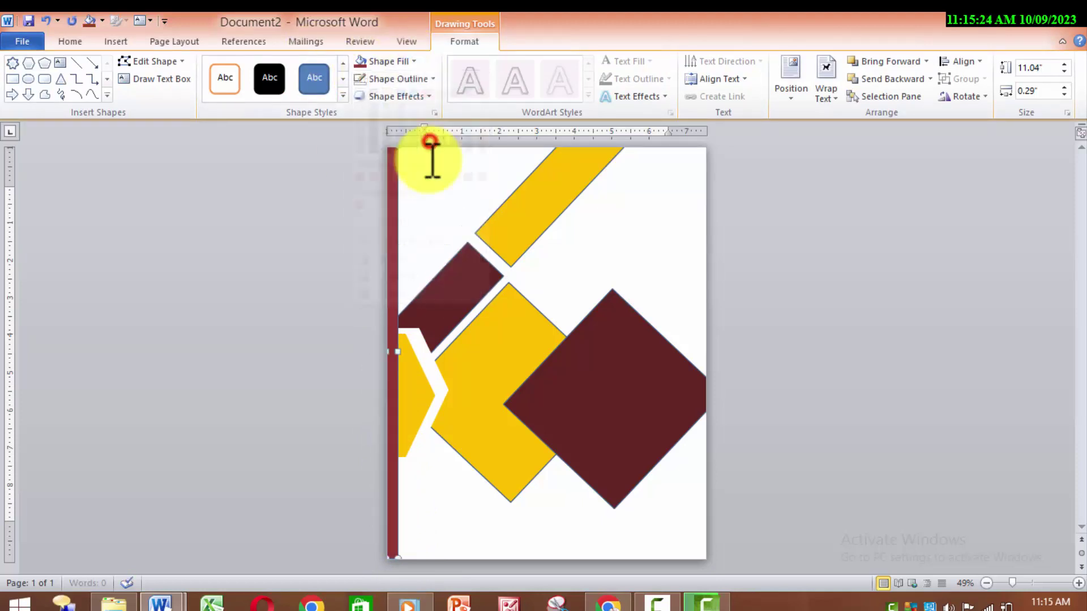
pyautogui.click(413, 61)
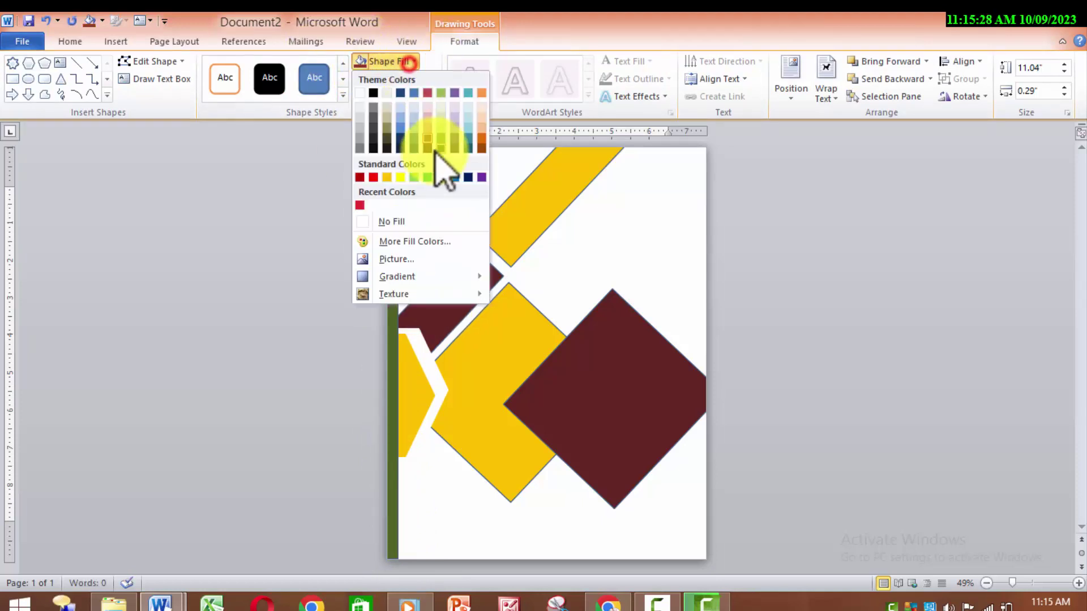
pyautogui.click(427, 152)
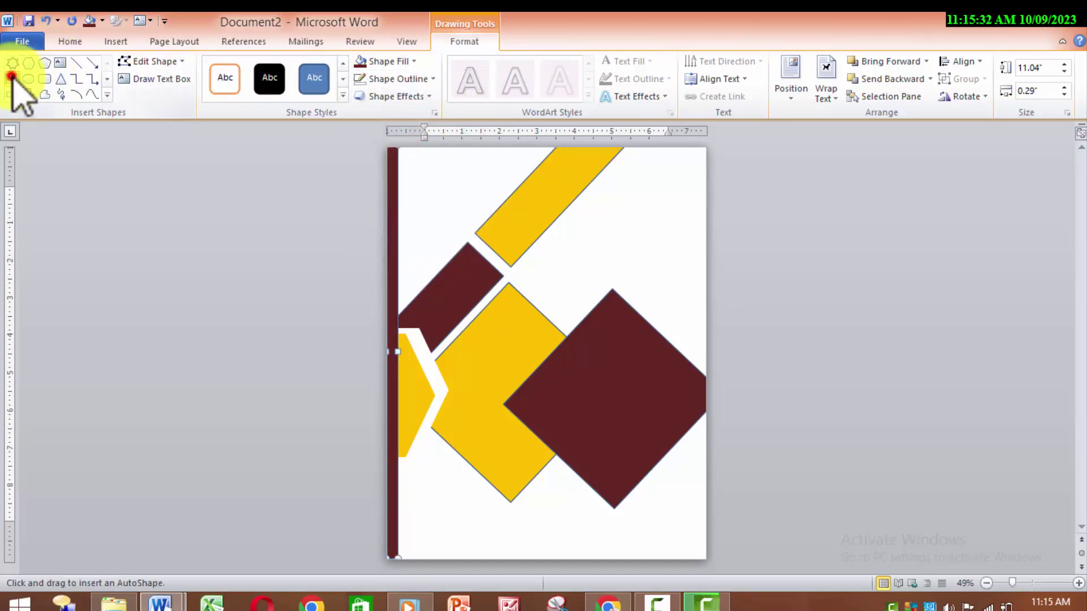
# Draw a wide bar across the page's top edge and fill it the same dark maroon.
pyautogui.moveTo(400, 164); pyautogui.dragTo(809, 199)
pyautogui.moveTo(663, 190); pyautogui.dragTo(621, 153)
pyautogui.click(362, 61)
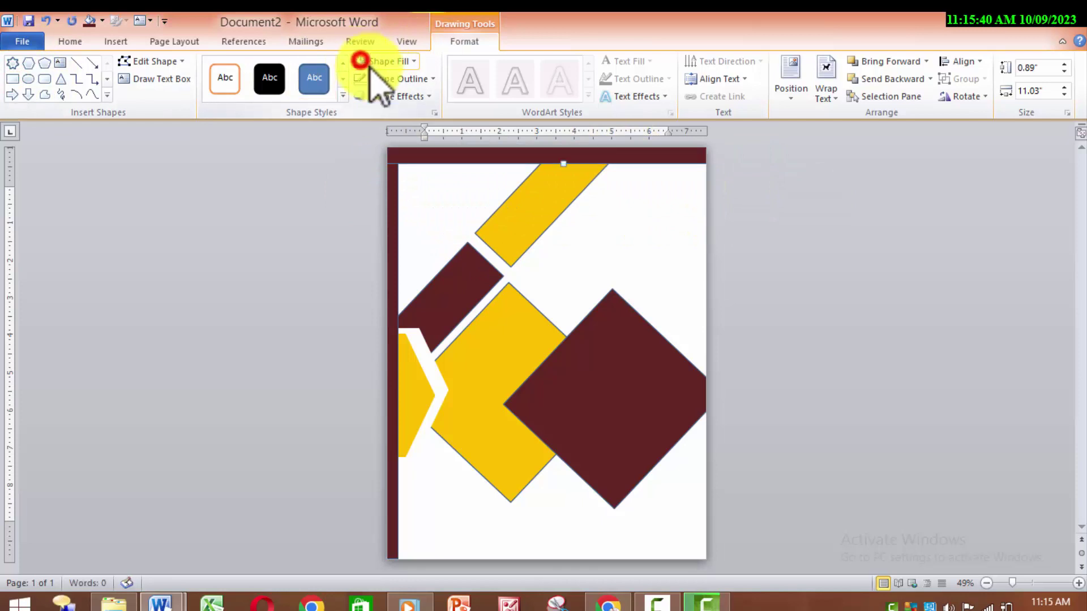
# Paste a copy of the yellow hexagon into the top-right corner and resize it from its corner.
pyautogui.click(415, 393)
pyautogui.hotkey('ctrl', 'v')
pyautogui.moveTo(414, 389); pyautogui.dragTo(715, 224)
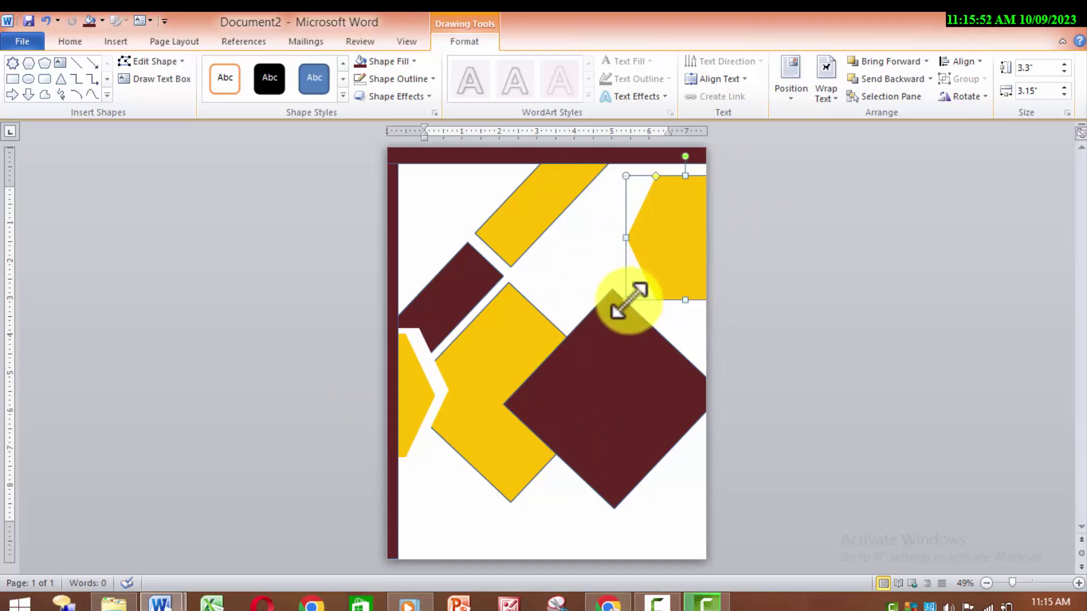
pyautogui.click(625, 295)
pyautogui.click(669, 235)
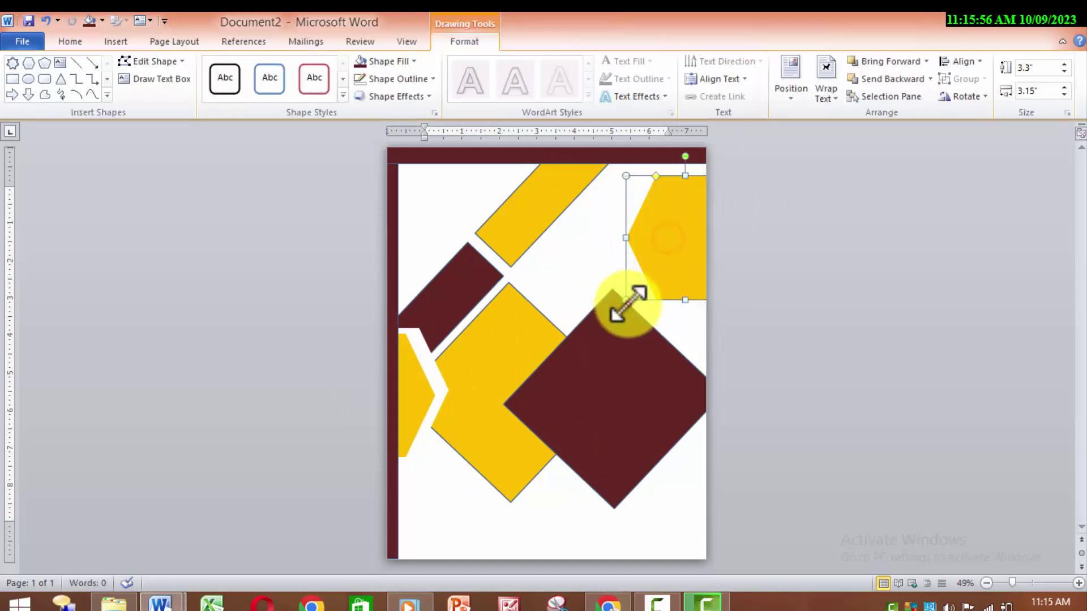
pyautogui.moveTo(626, 300); pyautogui.dragTo(655, 260)
# Stretch the top-right hexagon wider to the left and nudge it up into the corner.
pyautogui.click(651, 221)
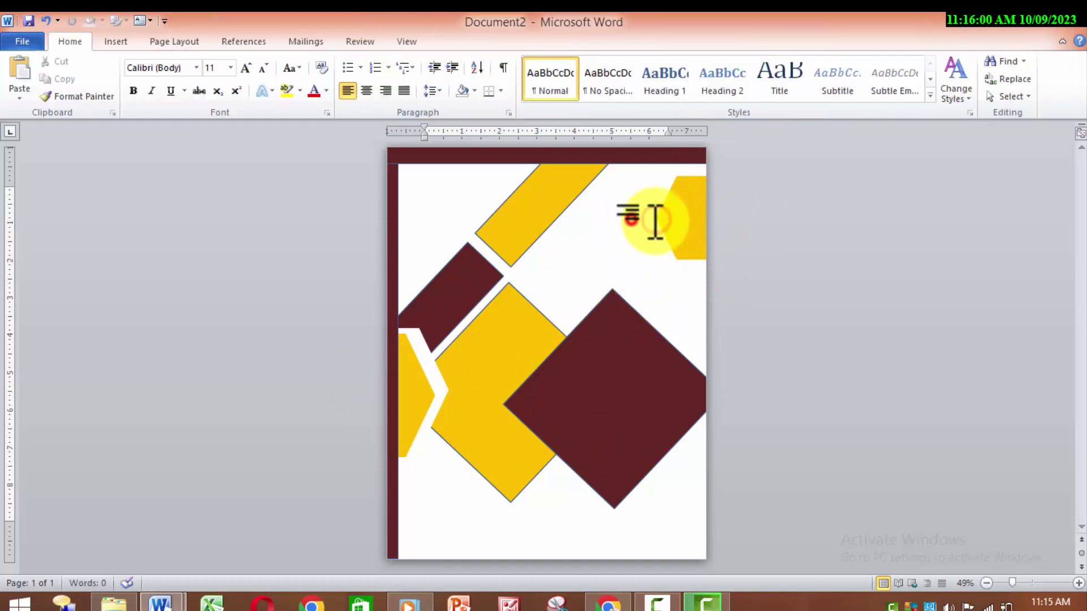
pyautogui.click(679, 215)
pyautogui.click(610, 231)
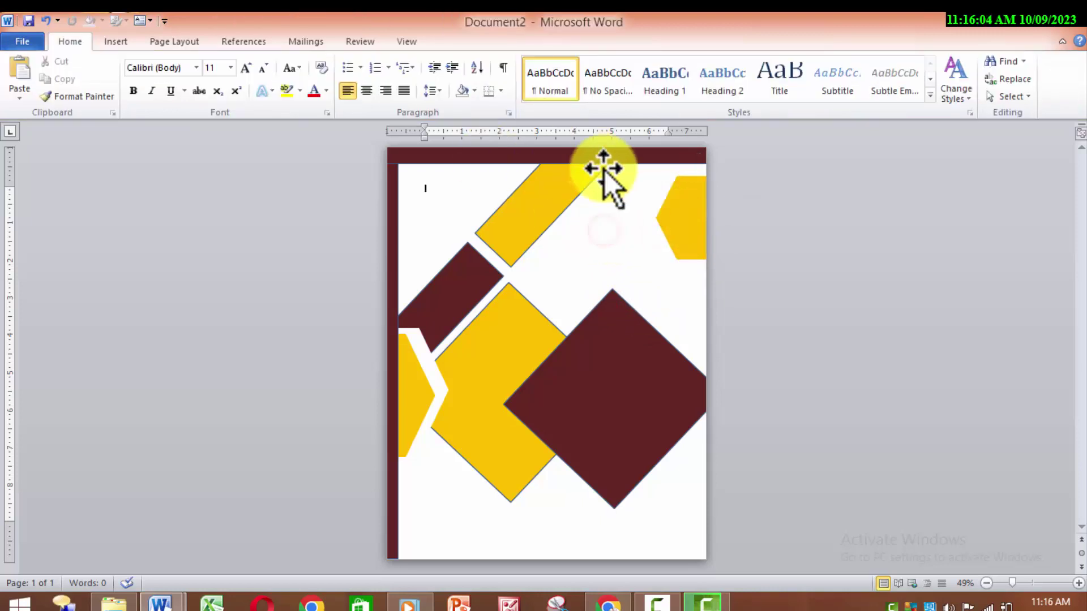
pyautogui.click(657, 228)
pyautogui.moveTo(656, 220); pyautogui.dragTo(597, 218)
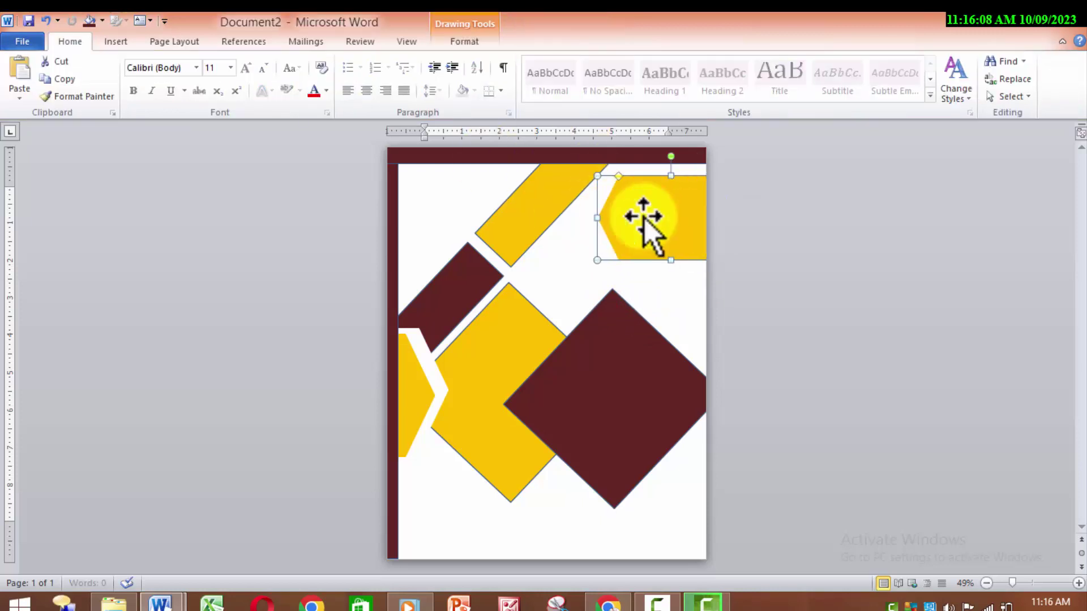
pyautogui.moveTo(669, 211); pyautogui.dragTo(671, 204)
pyautogui.click(672, 304)
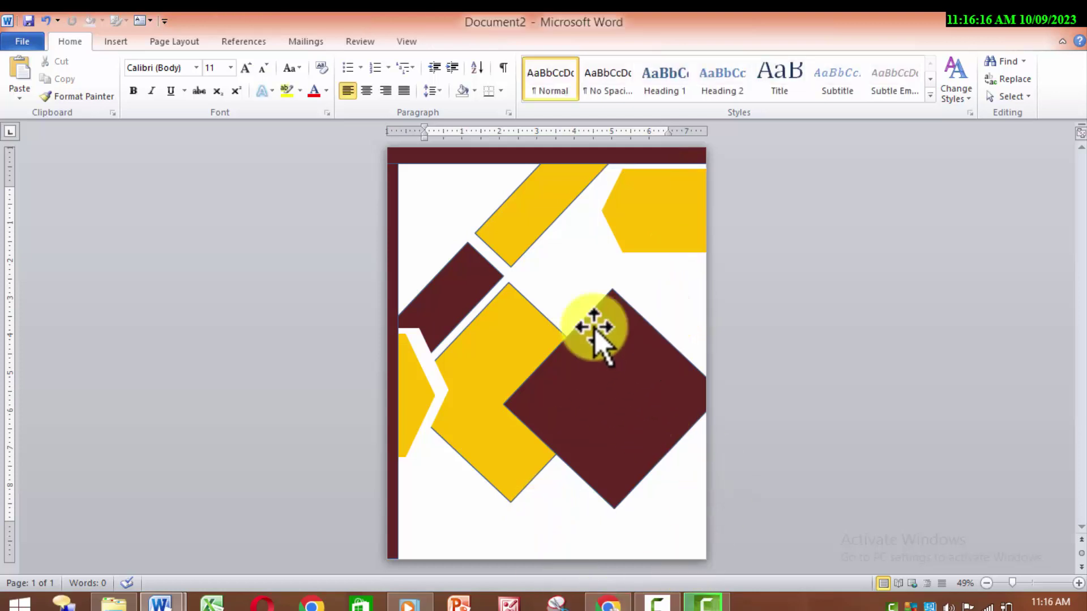
# Draw an outline-free white hexagon sized to sit inside the top-right yellow hexagon.
pyautogui.click(115, 42)
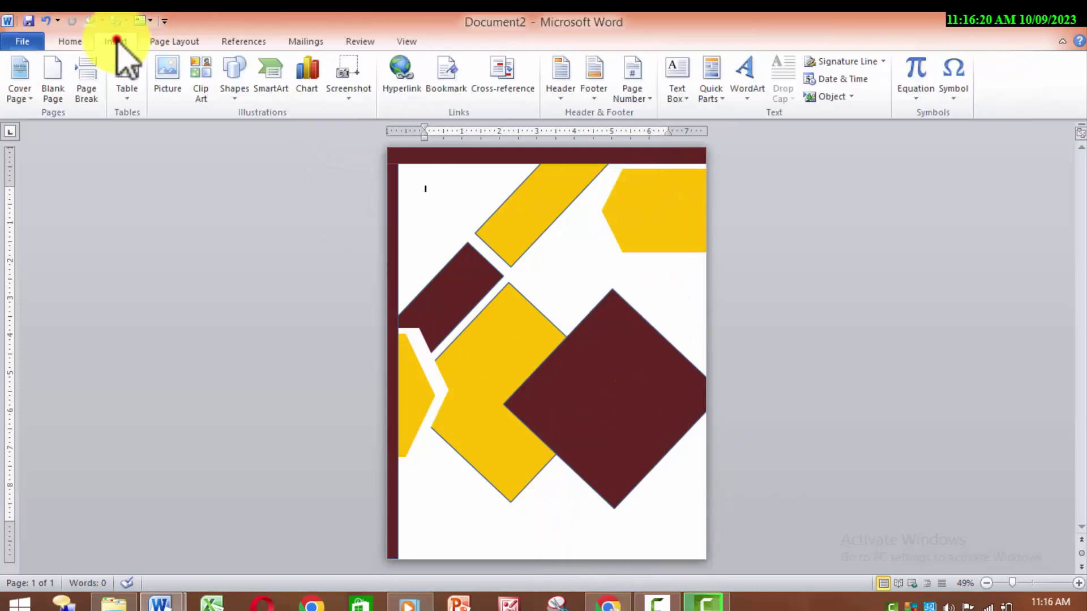
pyautogui.click(232, 85)
pyautogui.click(244, 129)
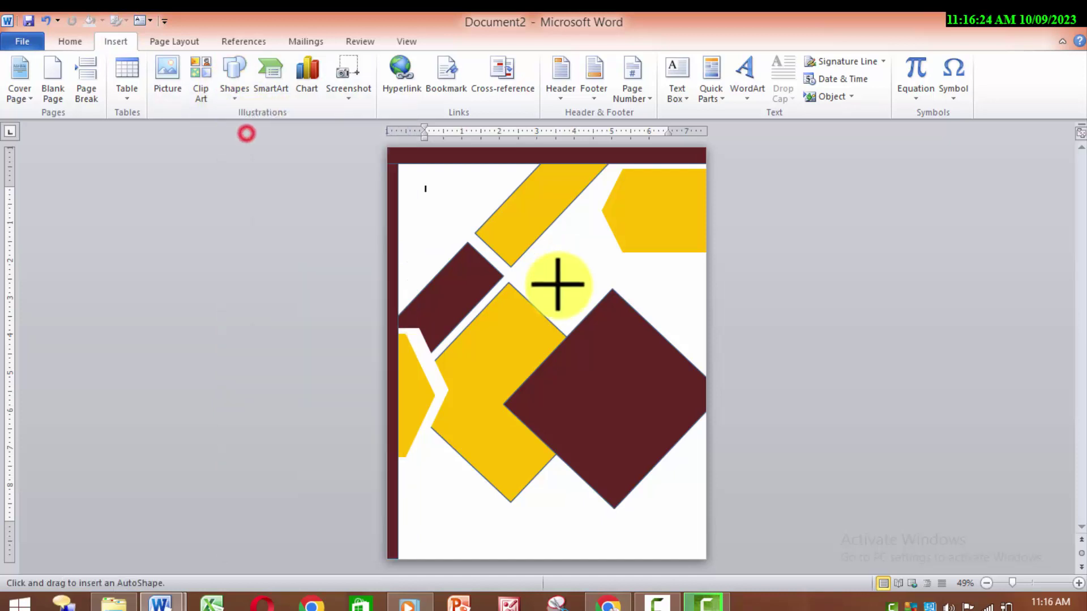
pyautogui.moveTo(563, 257); pyautogui.dragTo(641, 321)
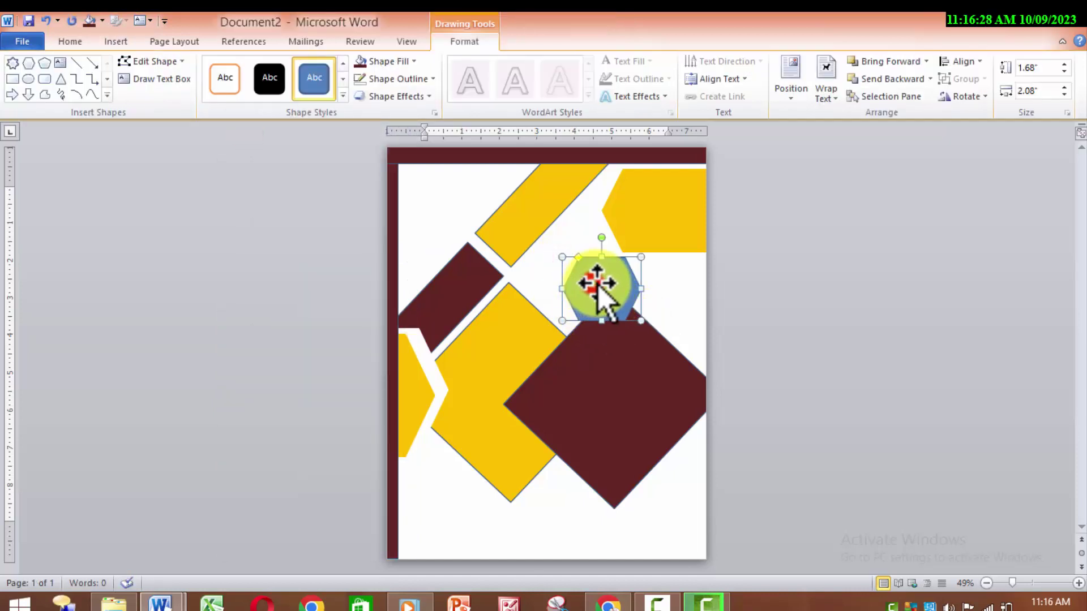
pyautogui.moveTo(595, 286); pyautogui.dragTo(658, 208)
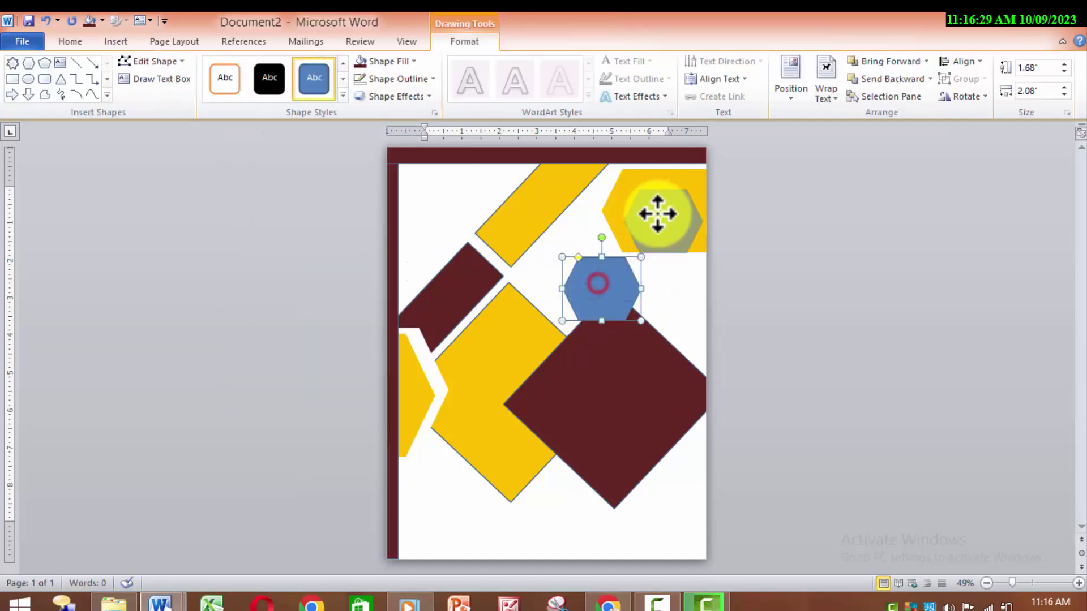
pyautogui.click(413, 61)
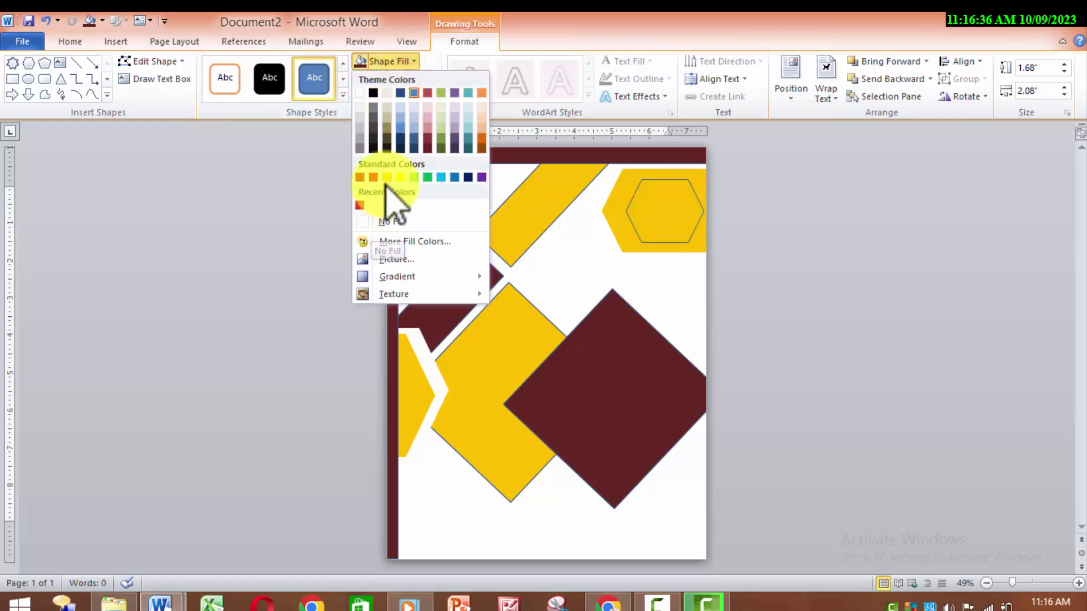
pyautogui.click(359, 93)
pyautogui.moveTo(702, 240); pyautogui.dragTo(688, 234)
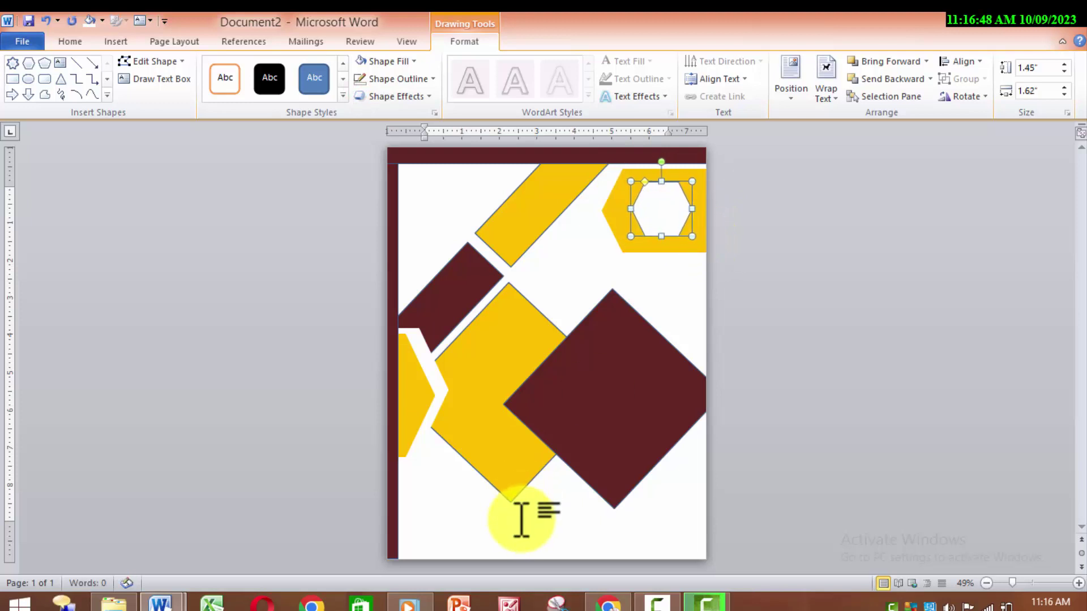
pyautogui.click(419, 79)
pyautogui.click(400, 243)
# Select the diamonds, bars, left hexagon and edge bar, and remove all their outlines.
pyautogui.click(638, 438)
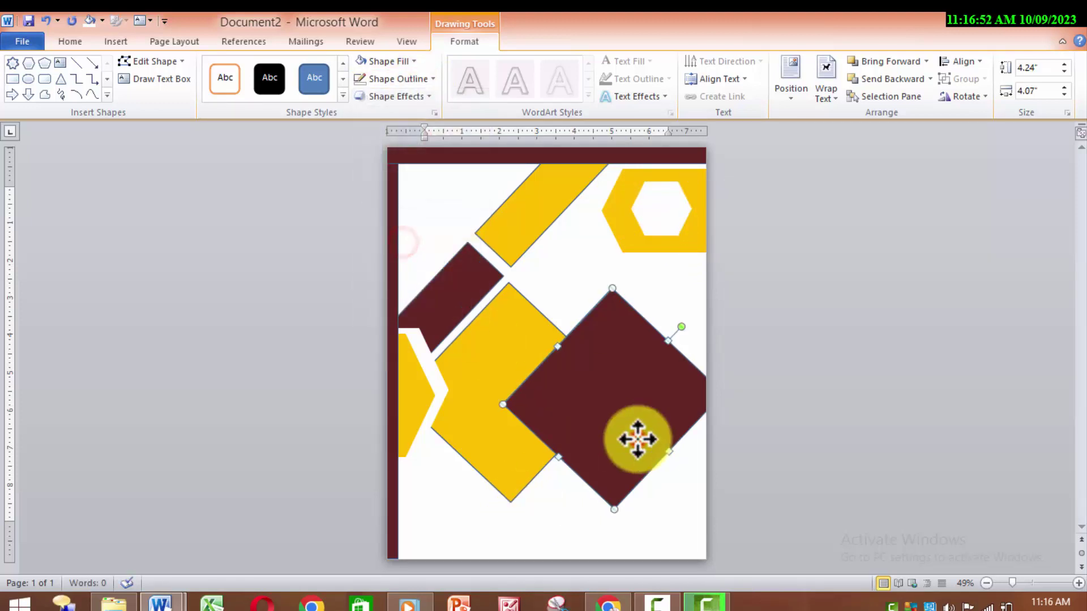
pyautogui.keyDown('shift'); pyautogui.click(498, 456); pyautogui.keyUp('shift')
pyautogui.keyDown('shift'); pyautogui.click(408, 360); pyautogui.keyUp('shift')
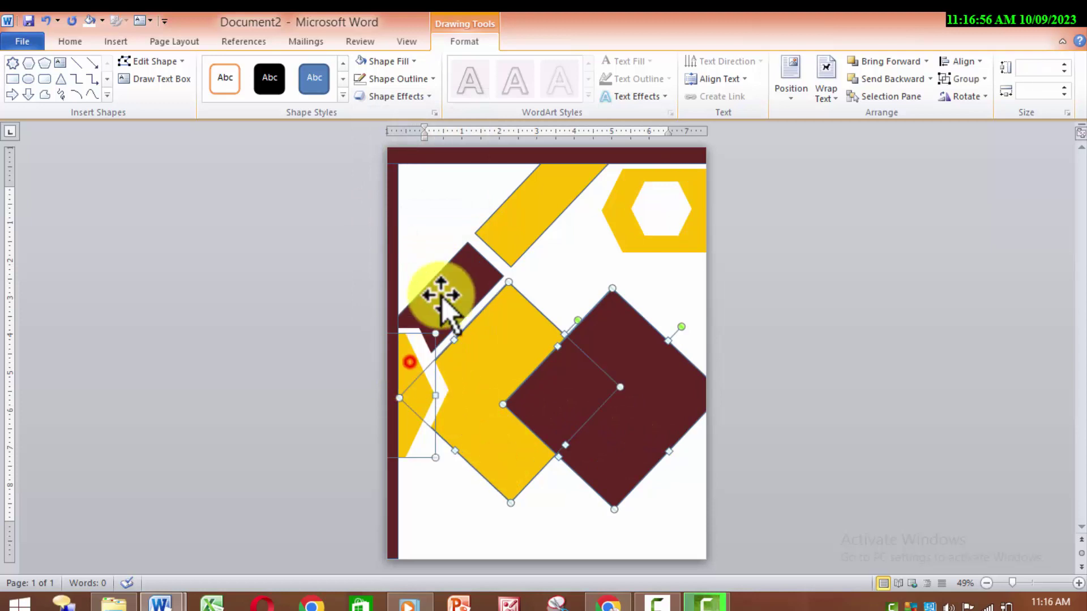
pyautogui.keyDown('shift'); pyautogui.click(451, 286); pyautogui.keyUp('shift')
pyautogui.keyDown('shift'); pyautogui.click(535, 218); pyautogui.keyUp('shift')
pyautogui.keyDown('shift'); pyautogui.click(388, 249); pyautogui.keyUp('shift')
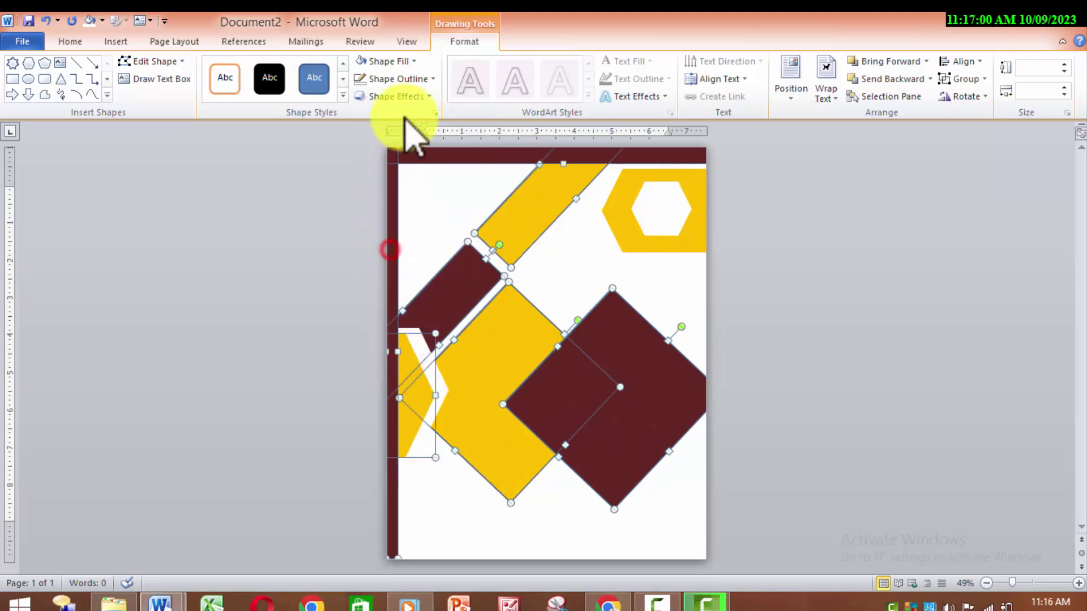
pyautogui.click(429, 82)
pyautogui.click(419, 239)
# Insert a simple text box near the white hexagon and type 'logo'.
pyautogui.click(631, 544)
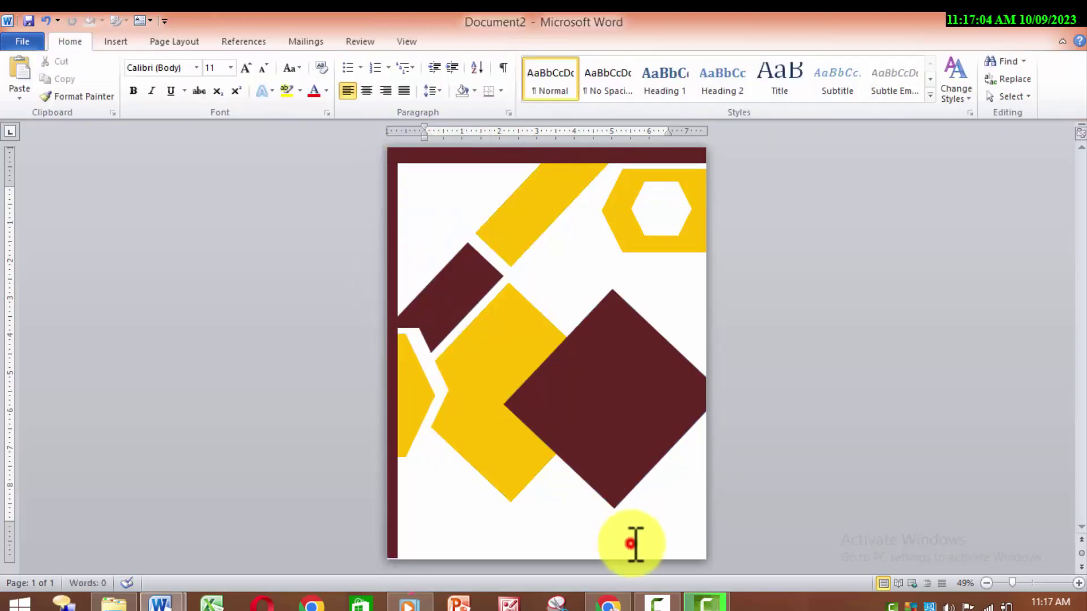
pyautogui.click(694, 201)
pyautogui.click(110, 42)
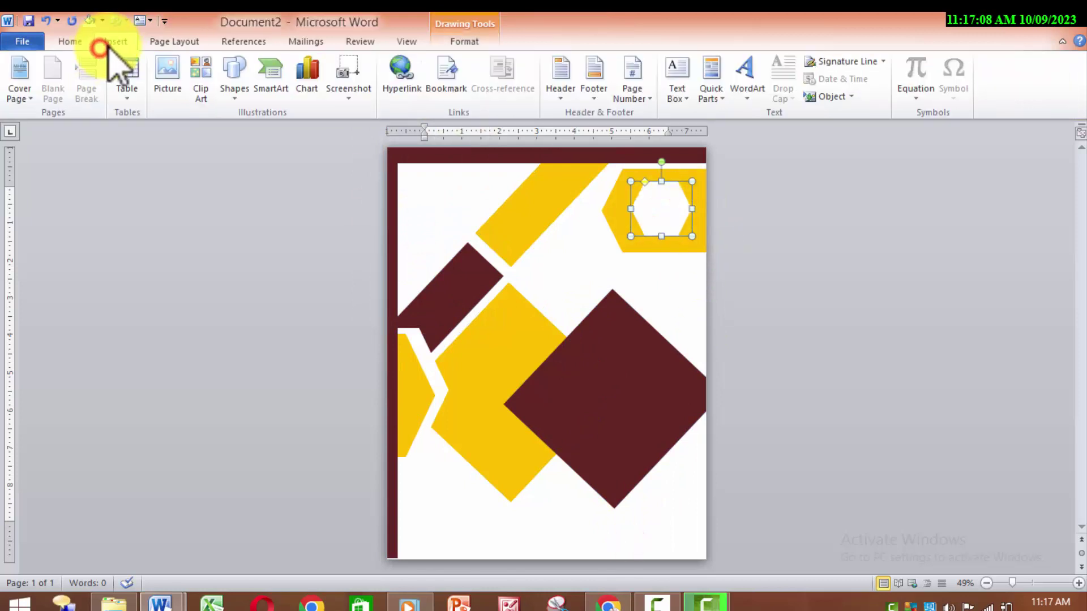
pyautogui.click(657, 208)
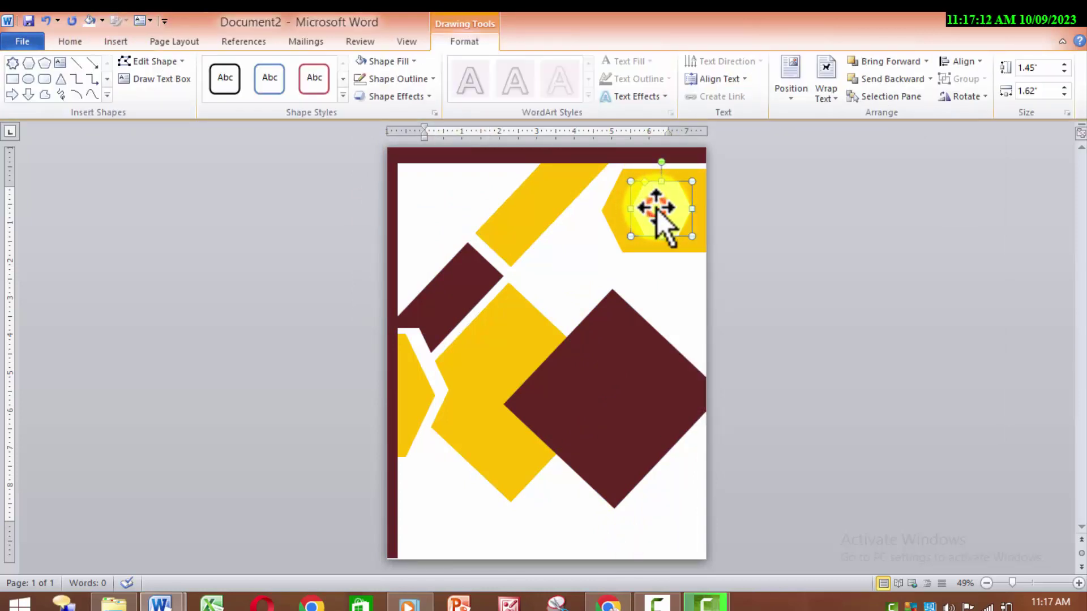
pyautogui.click(116, 42)
pyautogui.click(678, 90)
pyautogui.click(704, 150)
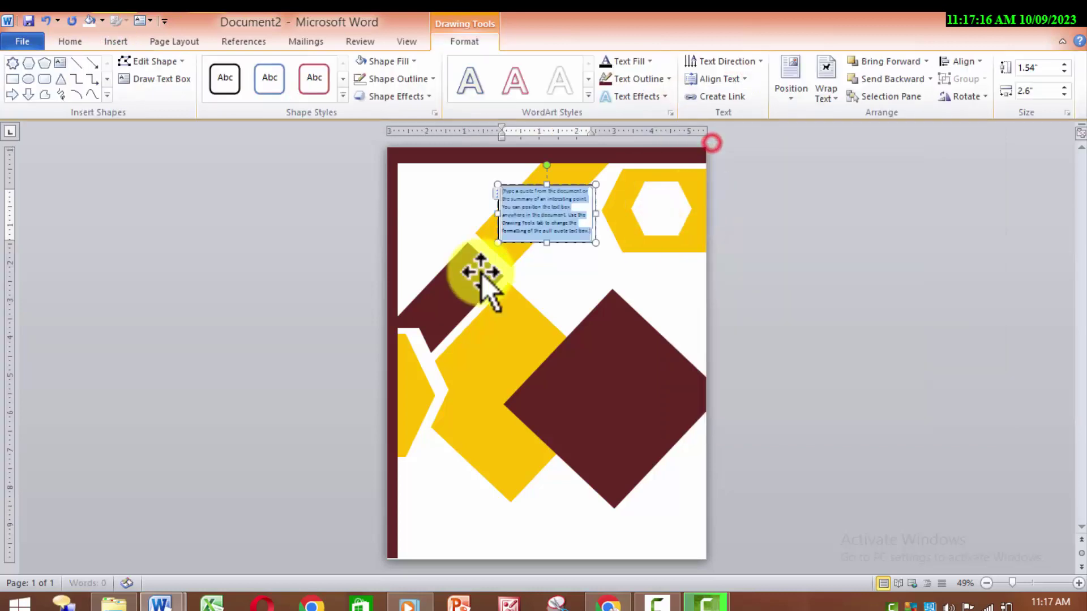
pyautogui.write('logo')
# Format the text as 48-pt, all-caps, bold LOGO.
pyautogui.hotkey('ctrl', 'a')
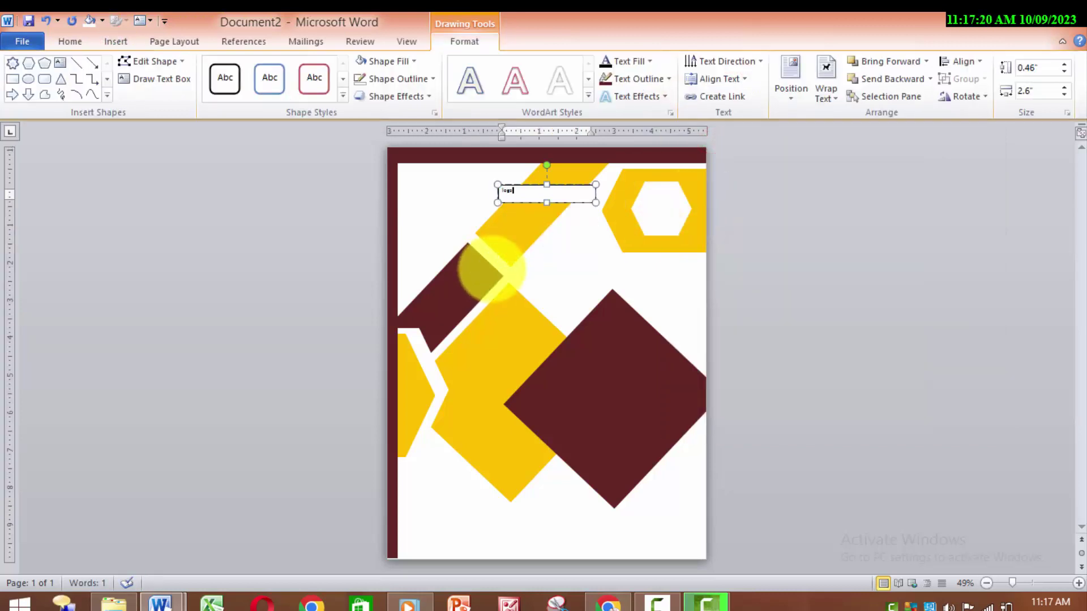
pyautogui.click(74, 42)
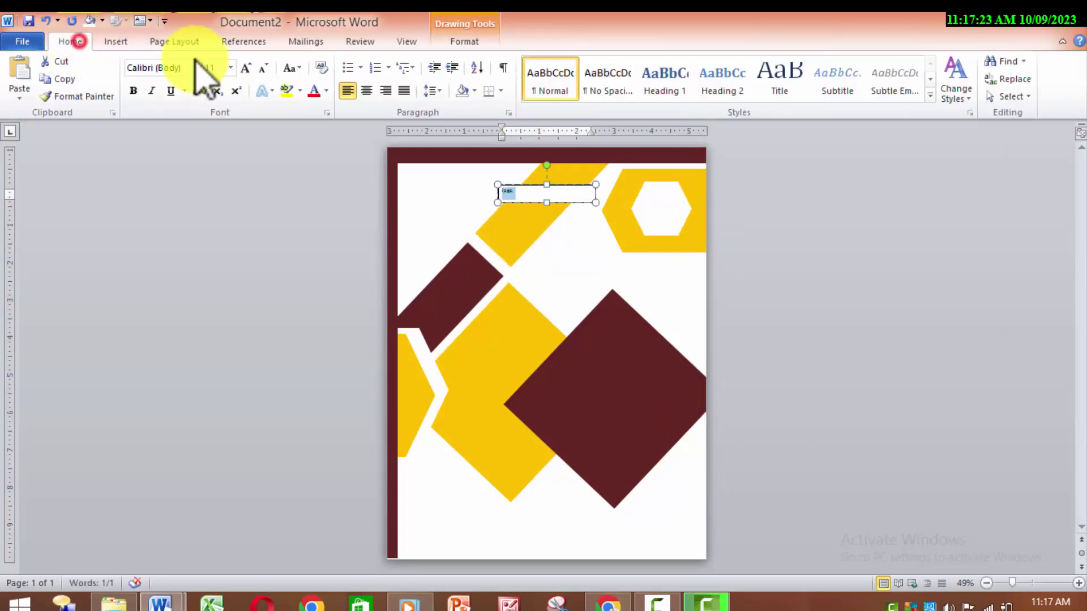
pyautogui.click(247, 68)
pyautogui.click(247, 68)
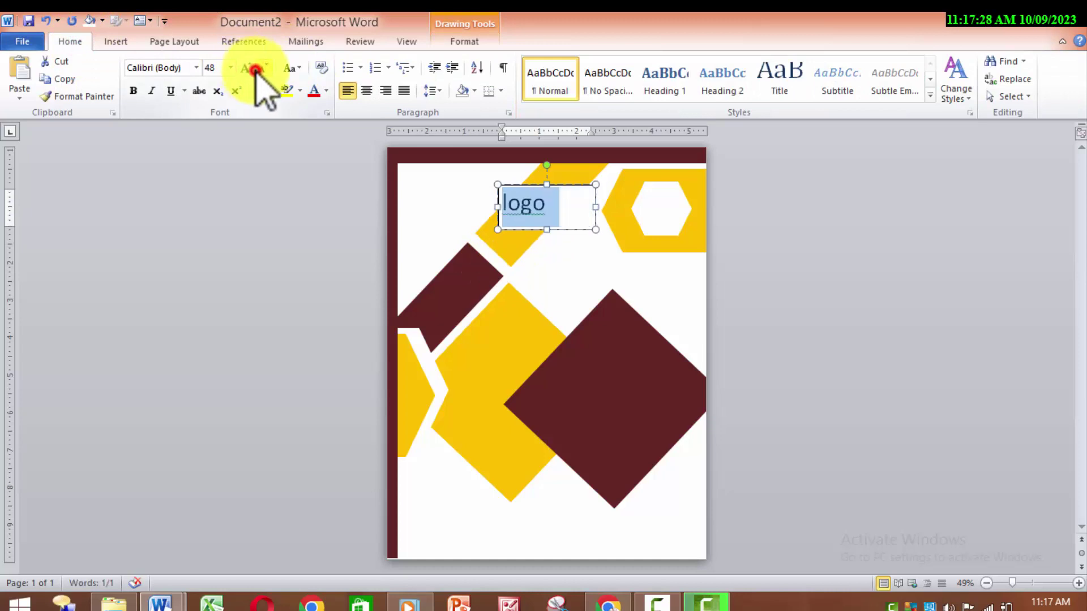
pyautogui.click(327, 124)
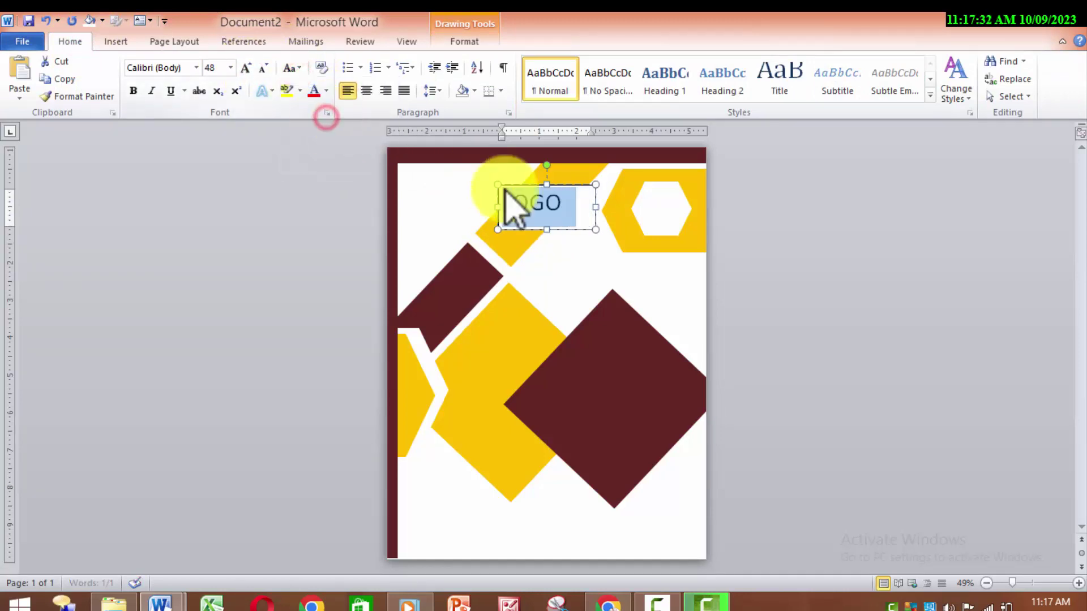
pyautogui.click(133, 90)
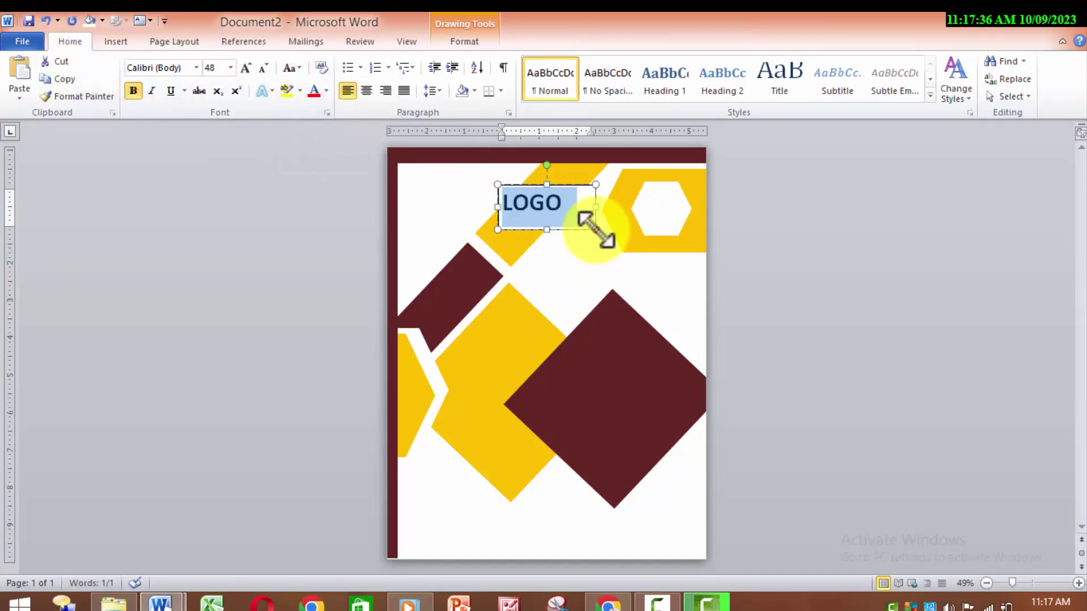
# Shrink the LOGO box, move it into the white hexagon, and set No Outline.
pyautogui.moveTo(595, 229); pyautogui.dragTo(582, 222)
pyautogui.moveTo(534, 184); pyautogui.dragTo(654, 193)
pyautogui.click(464, 41)
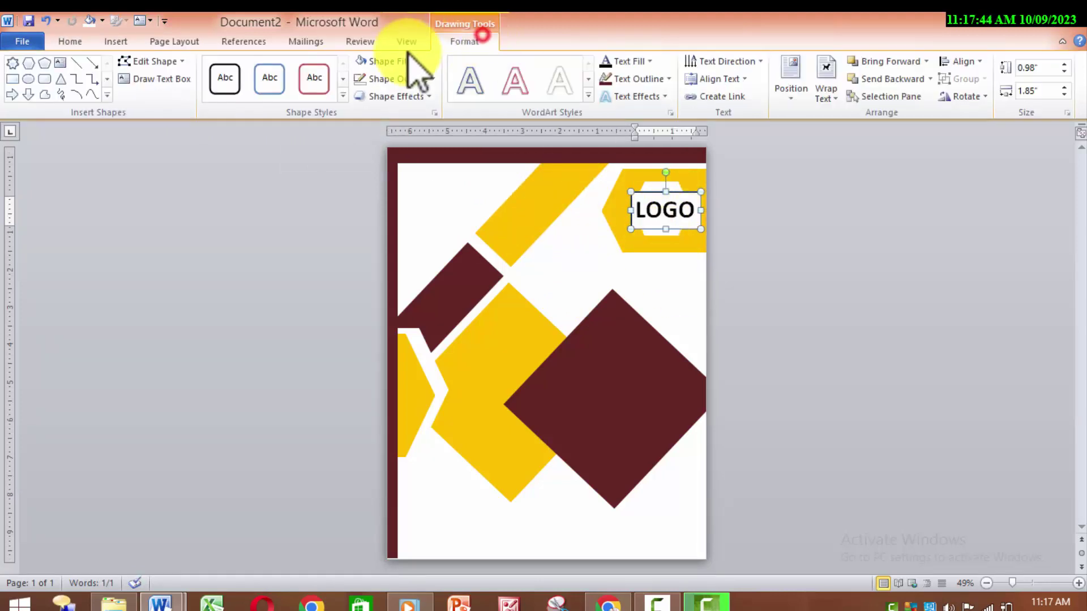
pyautogui.click(359, 79)
# Deselect the LOGO text box and undo and redo the last change twice.
pyautogui.click(702, 310)
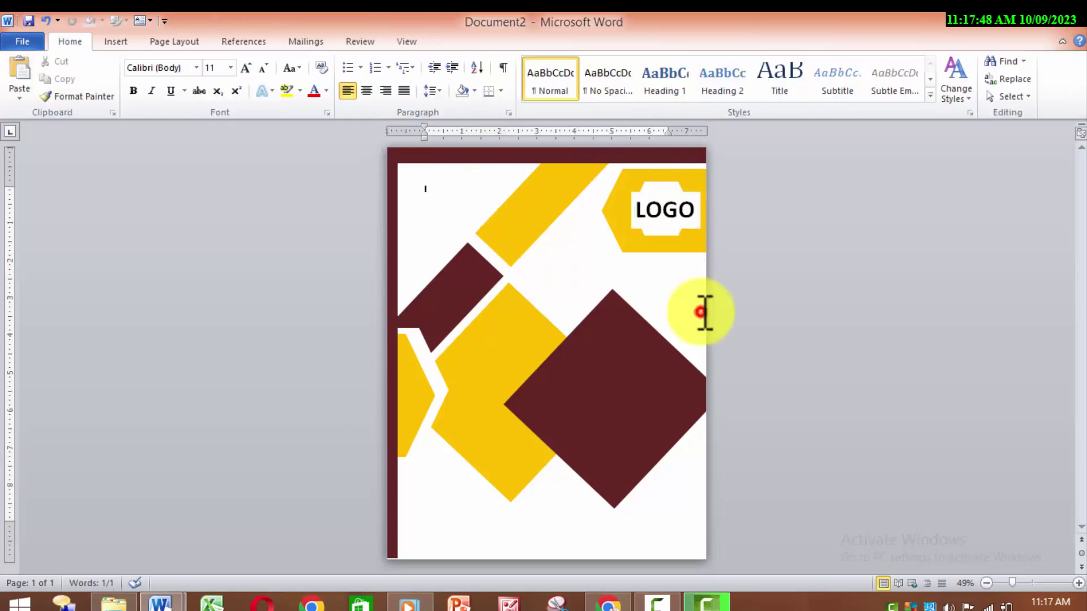
pyautogui.click(695, 199)
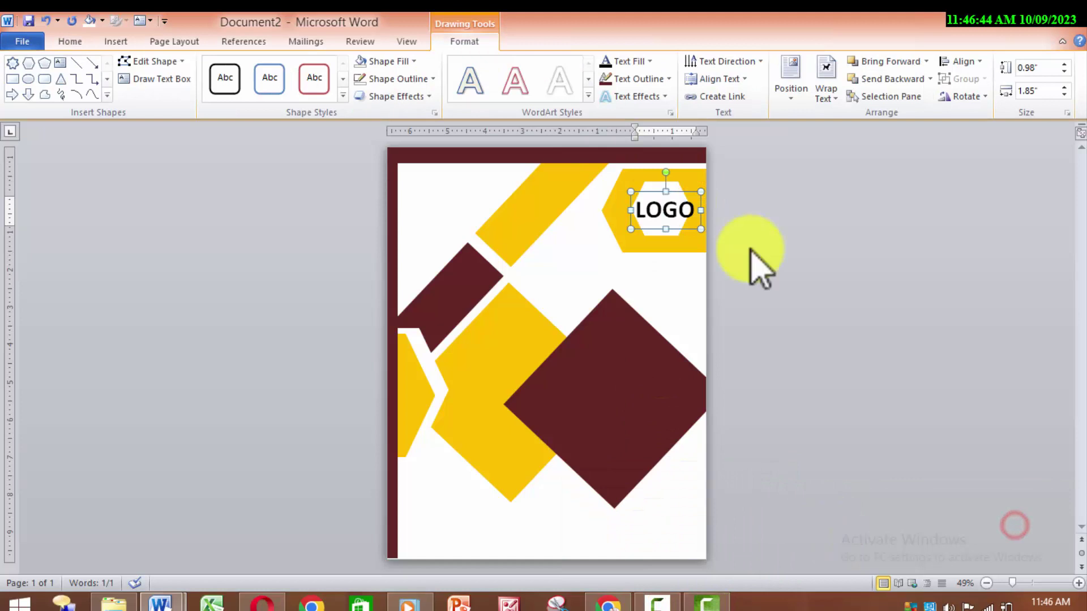
pyautogui.click(751, 249)
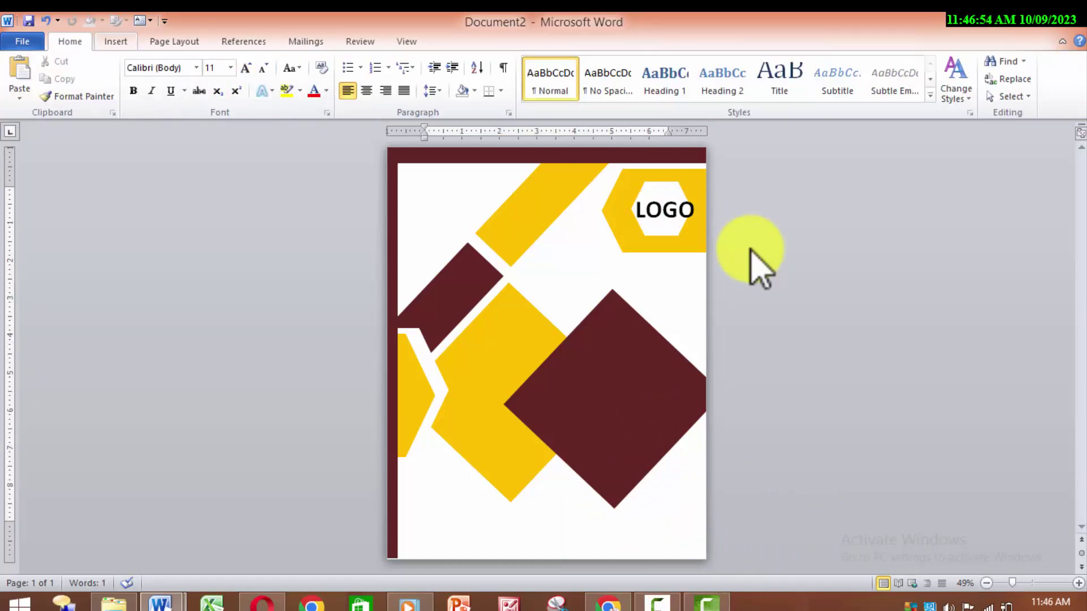
pyautogui.hotkey('ctrl', 'z')
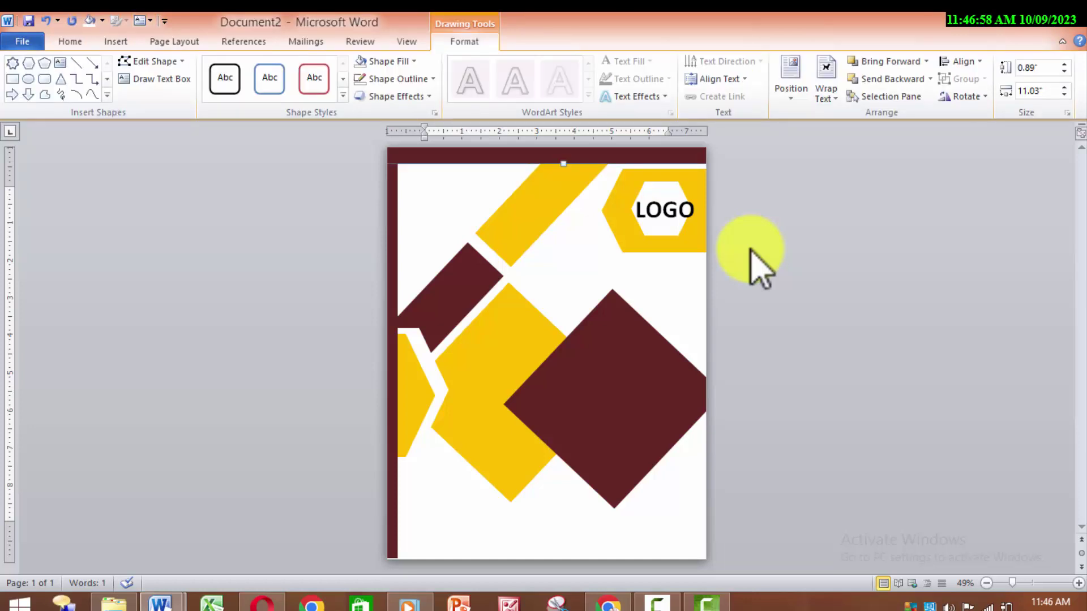
pyautogui.hotkey('ctrl', 'y')
pyautogui.hotkey('ctrl', 'y')
pyautogui.hotkey('ctrl', 'y')
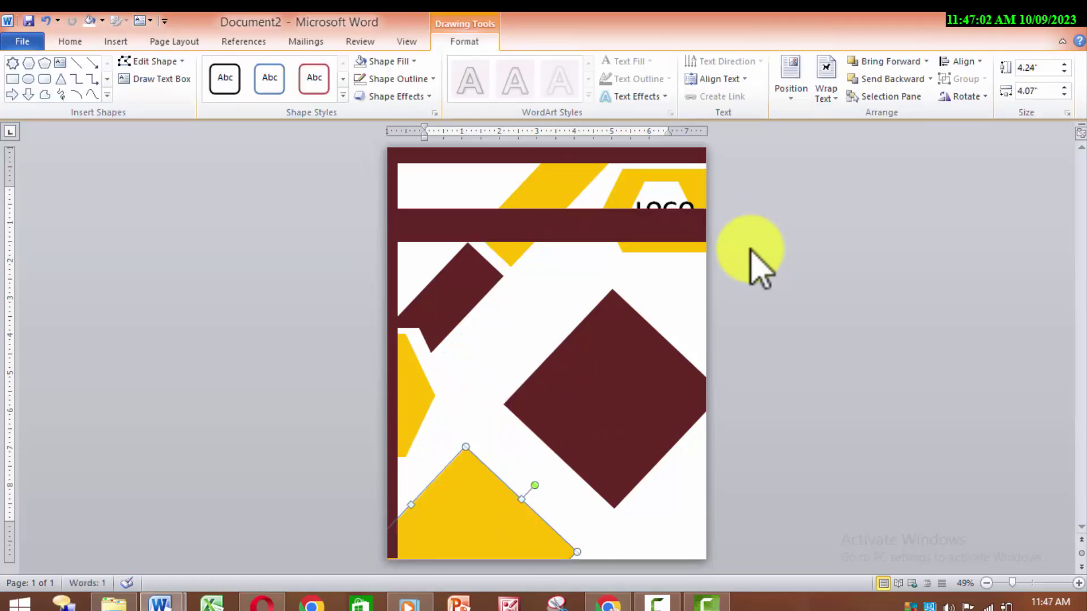
pyautogui.hotkey('ctrl', 'z')
pyautogui.hotkey('ctrl', 'z')
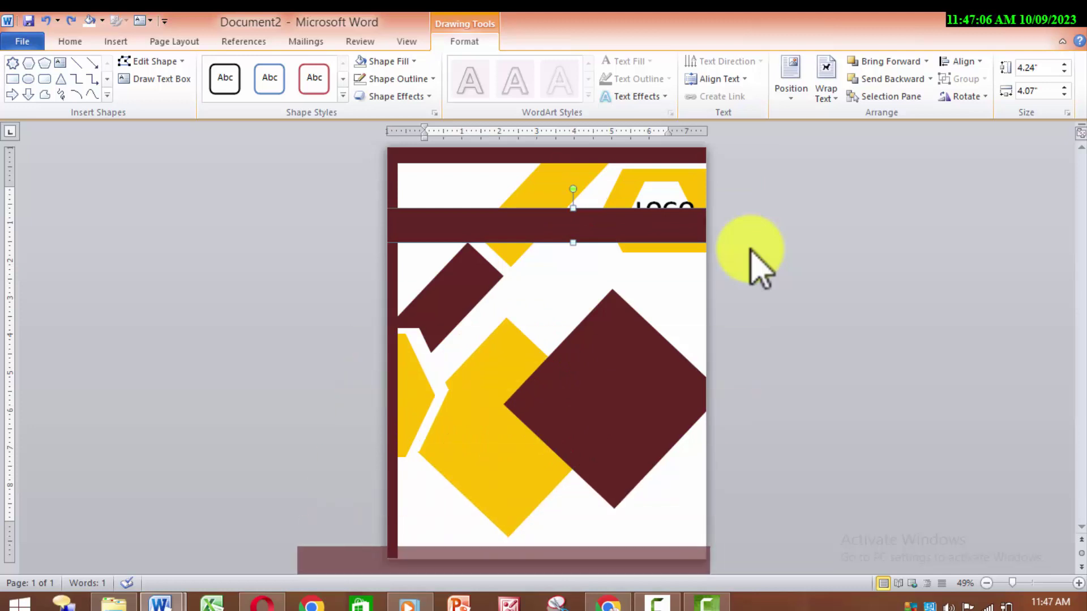
pyautogui.hotkey('ctrl', 'y')
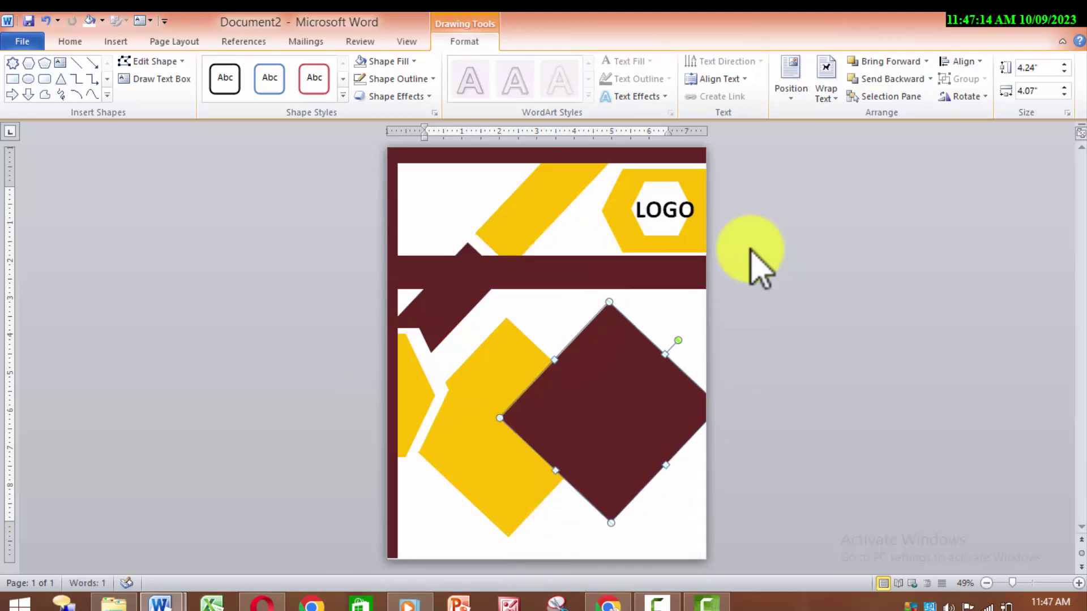
# Nudge the horizontal maroon band down five steps to the page's bottom edge.
pyautogui.hotkey('ctrl', 'z')
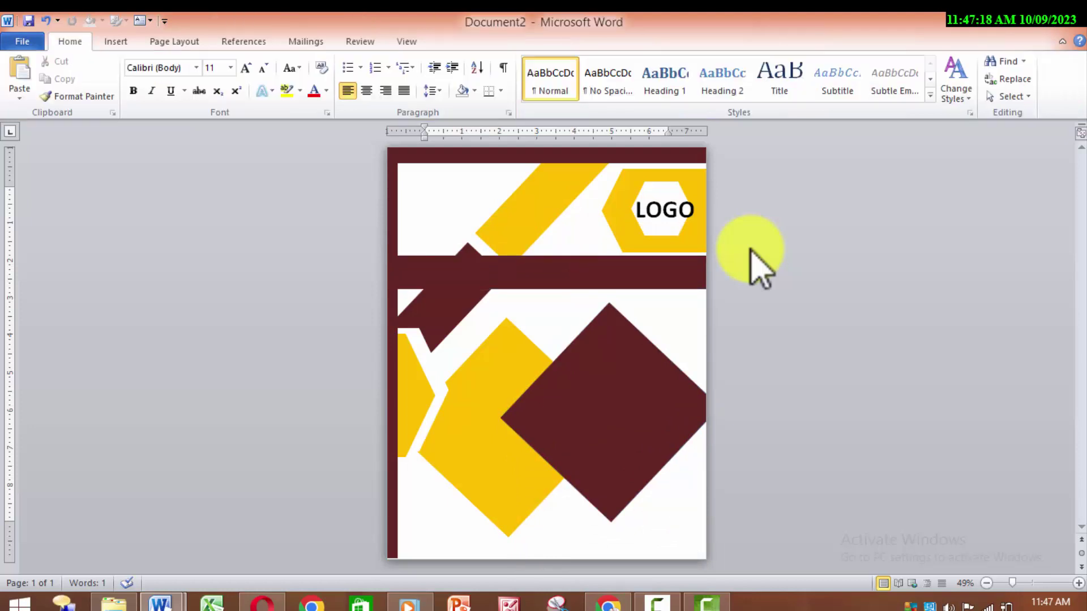
pyautogui.press('Down')
pyautogui.press('Down')
pyautogui.press('Down')
pyautogui.press('Down')
pyautogui.press('Down')
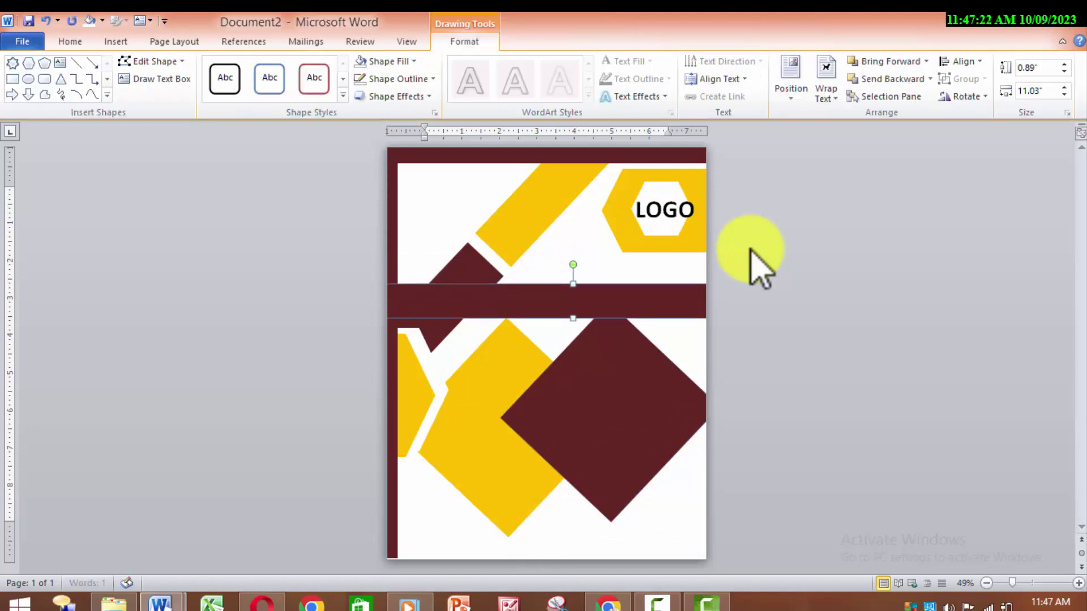
pyautogui.press('Down')
pyautogui.press('Down')
pyautogui.press('Down')
pyautogui.press('Down')
pyautogui.press('Down')
pyautogui.press('Down')
pyautogui.press('Down')
pyautogui.press('Down')
pyautogui.press('Down')
pyautogui.press('Down')
pyautogui.press('Down')
pyautogui.press('Down')
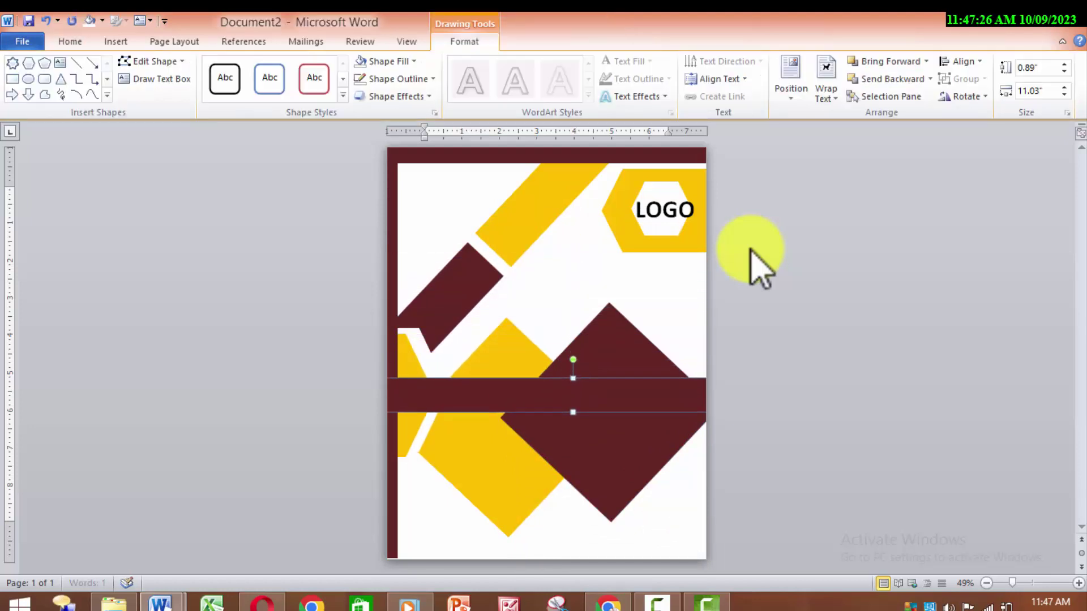
pyautogui.press('Down')
pyautogui.press('Down')
pyautogui.press('Down')
pyautogui.press('Down')
pyautogui.press('Down')
pyautogui.press('Down')
pyautogui.press('Down')
pyautogui.press('Down')
pyautogui.press('Down')
pyautogui.press('Down')
pyautogui.press('Down')
pyautogui.press('Down')
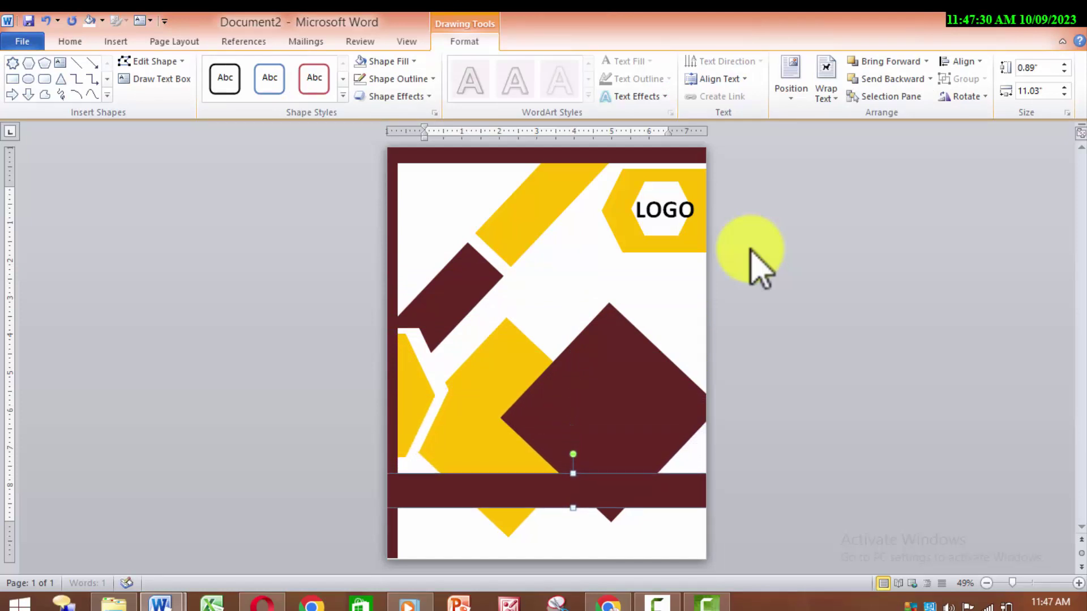
pyautogui.press('Down')
pyautogui.press('Down')
pyautogui.press('Down')
pyautogui.press('Down')
pyautogui.press('Down')
pyautogui.press('Down')
pyautogui.press('Down')
pyautogui.press('Down')
pyautogui.press('Down')
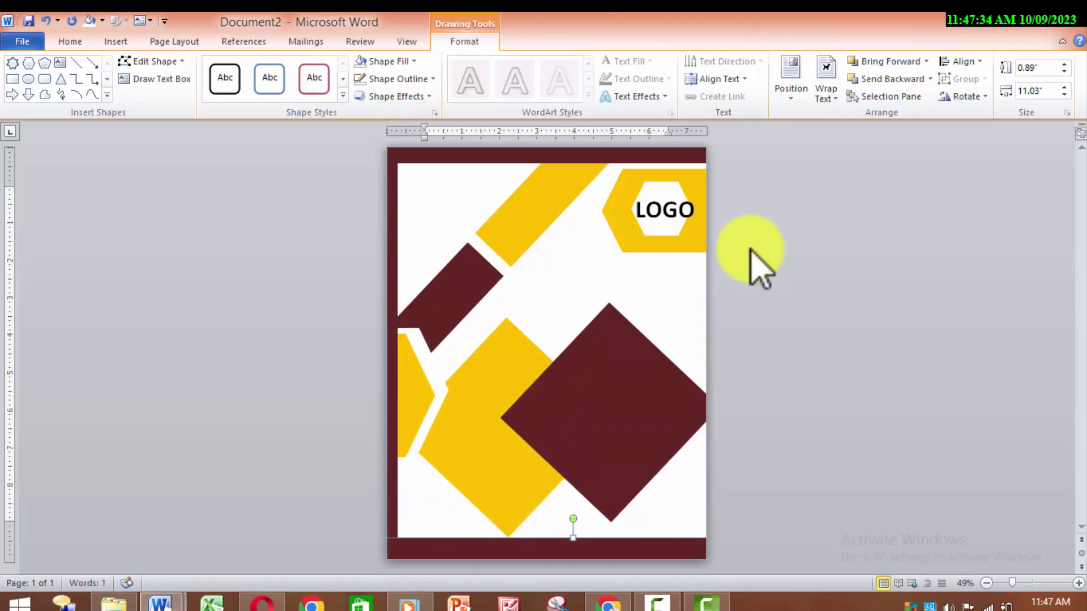
pyautogui.press('Down')
pyautogui.press('Down')
pyautogui.press('Down')
pyautogui.press('Down')
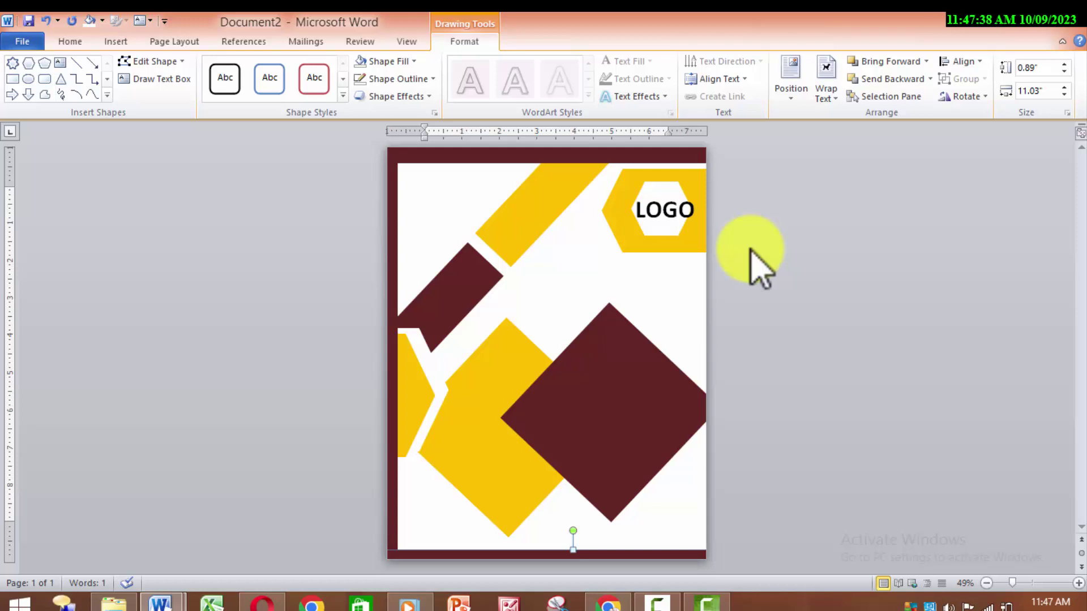
pyautogui.press('Escape')
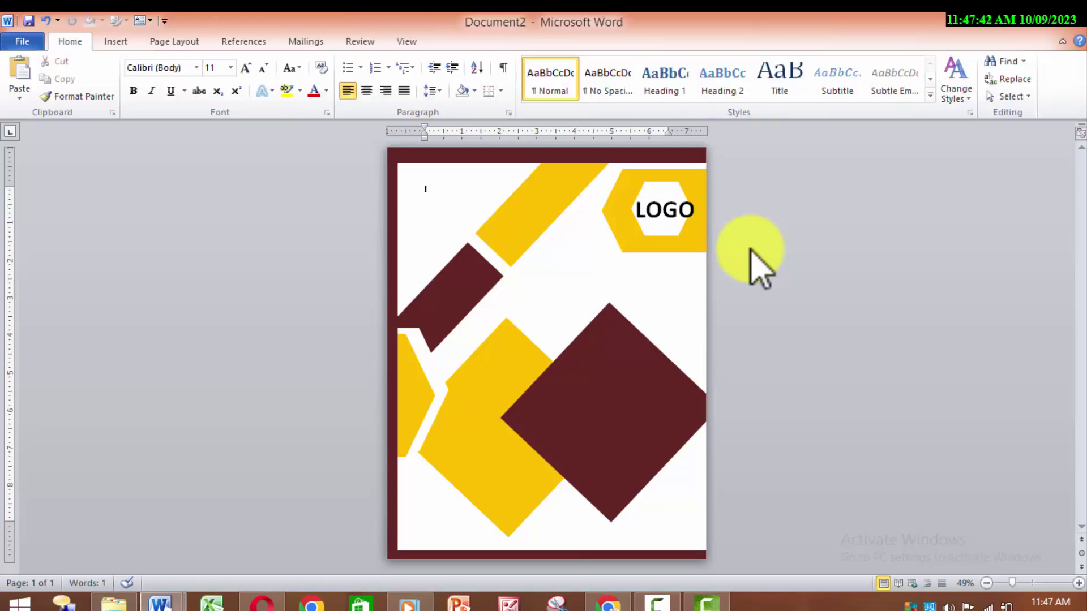
pyautogui.hotkey('ctrl', 'z')
# Make the LOGO text 36-pt AachenDEEMed and centre it in its box.
pyautogui.hotkey('ctrl', 'a')
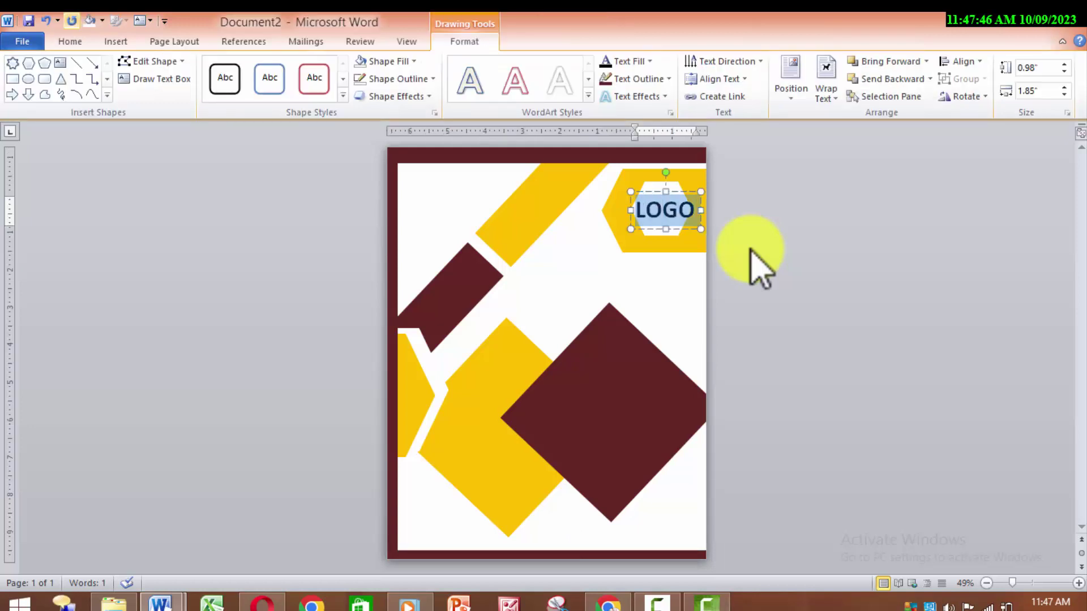
pyautogui.hotkey('alt', 'h')
pyautogui.hotkey('ctrl', 'shift', ',')
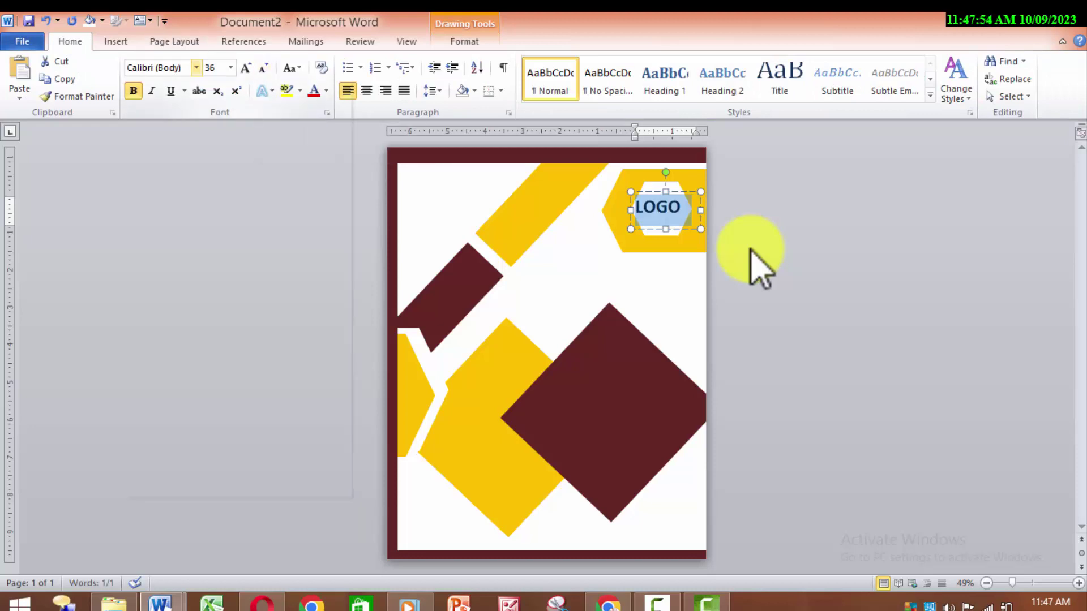
pyautogui.press('f')
pyautogui.press('f')
pyautogui.press('Down')
pyautogui.press('Down')
pyautogui.press('Down')
pyautogui.press('Down')
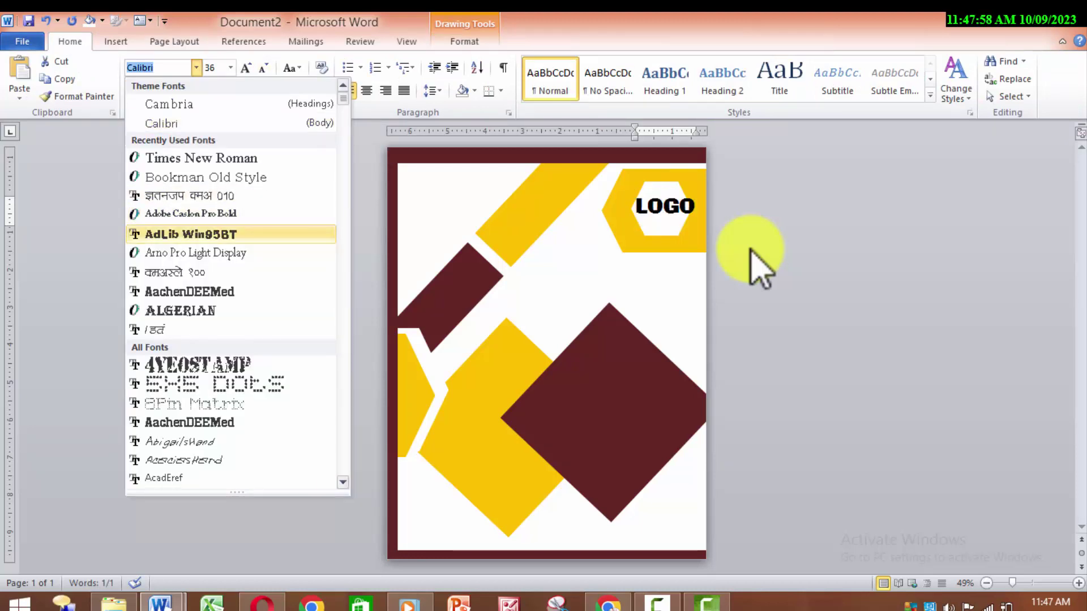
pyautogui.press('Down')
pyautogui.press('Down')
pyautogui.press('Down')
pyautogui.press('Return')
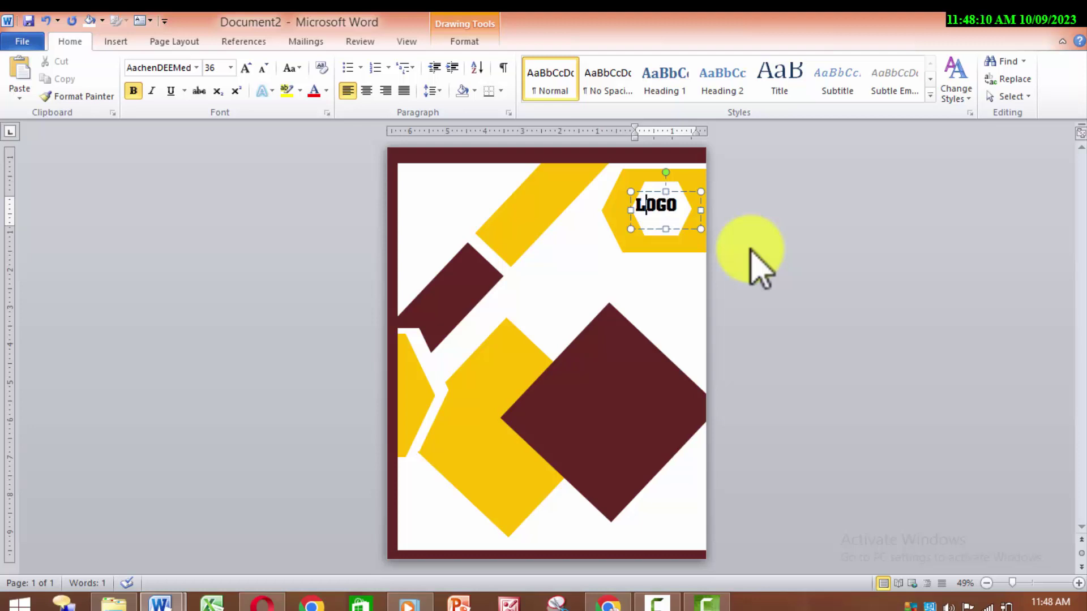
pyautogui.hotkey('ctrl', 'e')
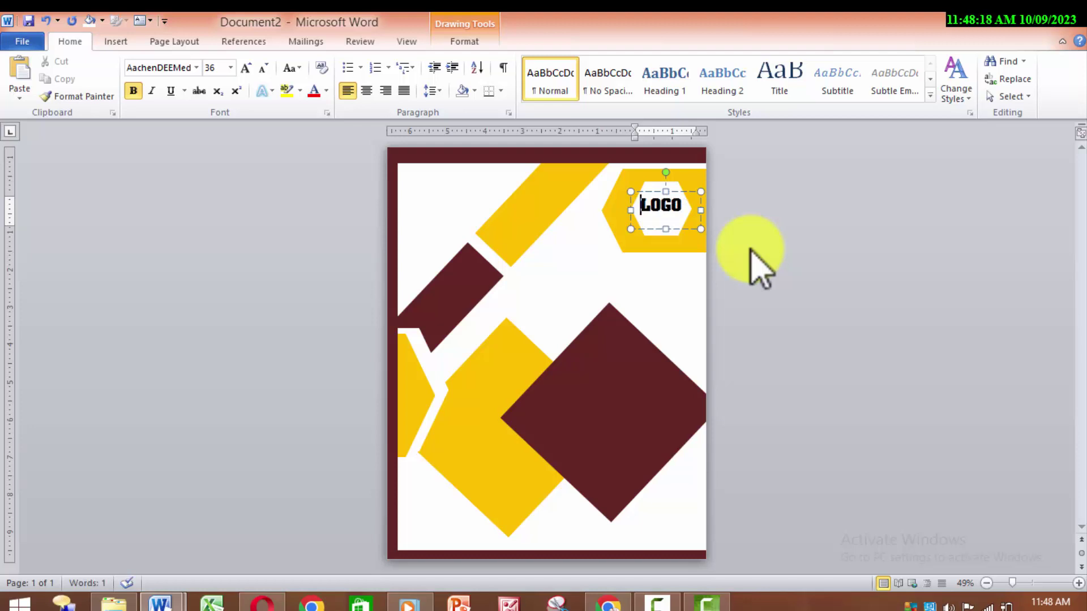
pyautogui.click(759, 266)
pyautogui.hotkey('alt', 'n')
# Insert a Simple Text Box of placeholder quote text at the page's top-left.
pyautogui.press('h')
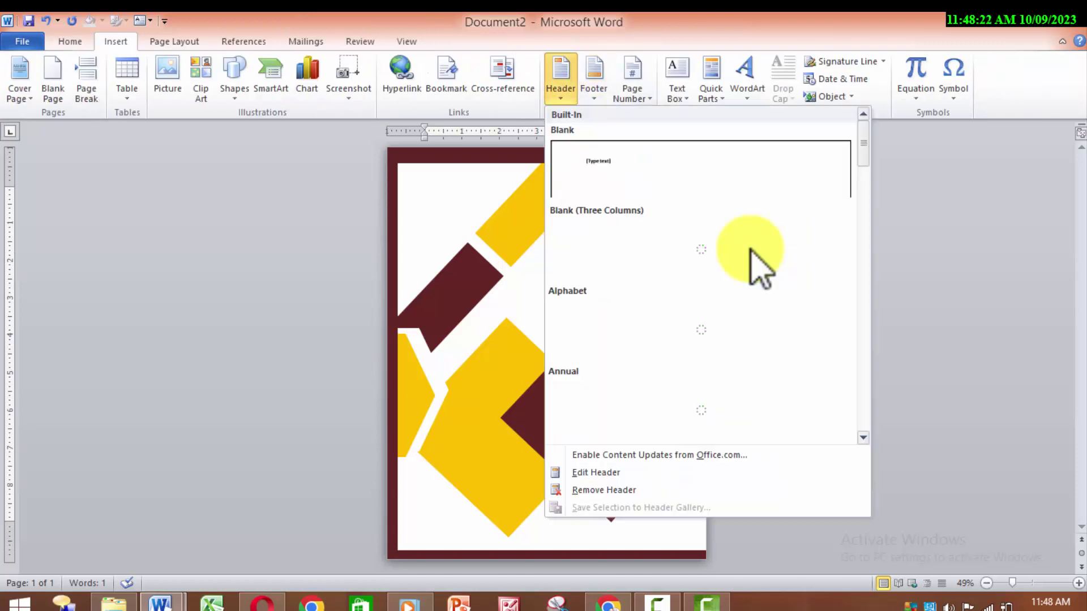
pyautogui.press('Escape')
pyautogui.press('x')
pyautogui.press('Return')
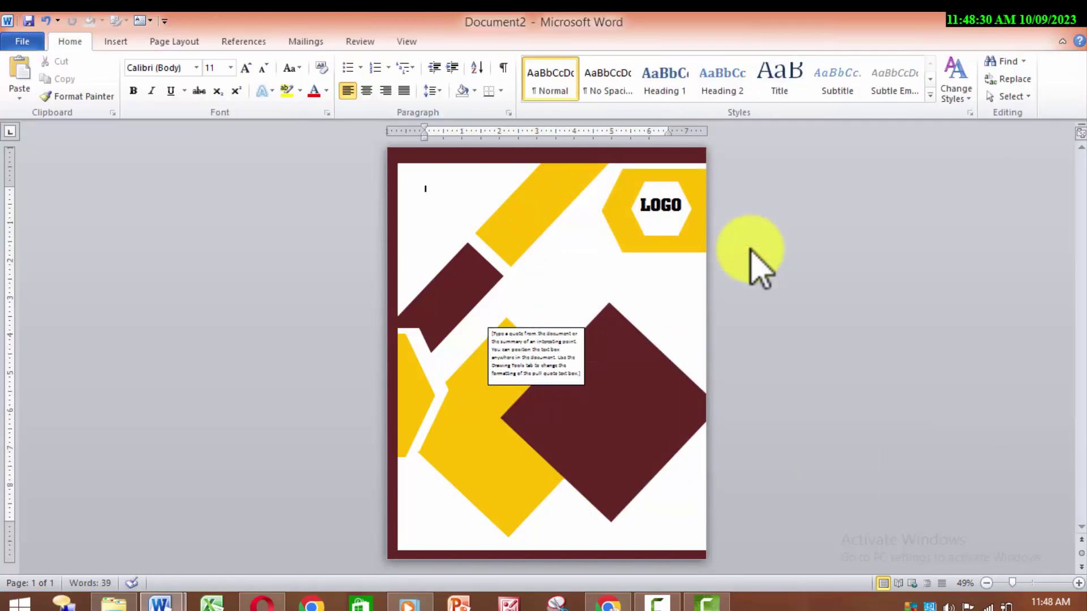
pyautogui.hotkey('ctrl', 'z')
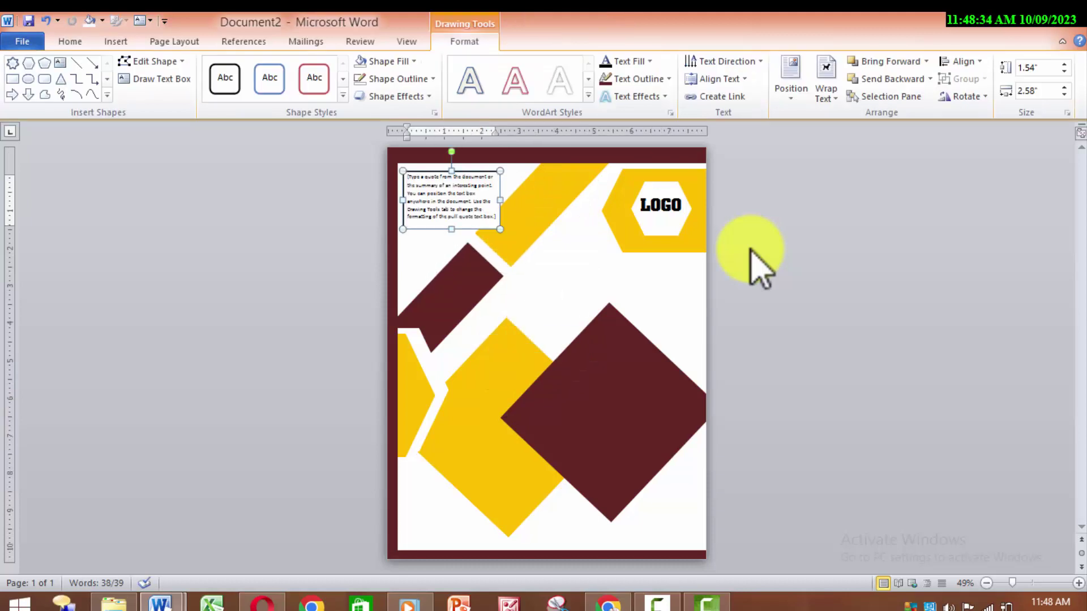
pyautogui.hotkey('ctrl', 'z')
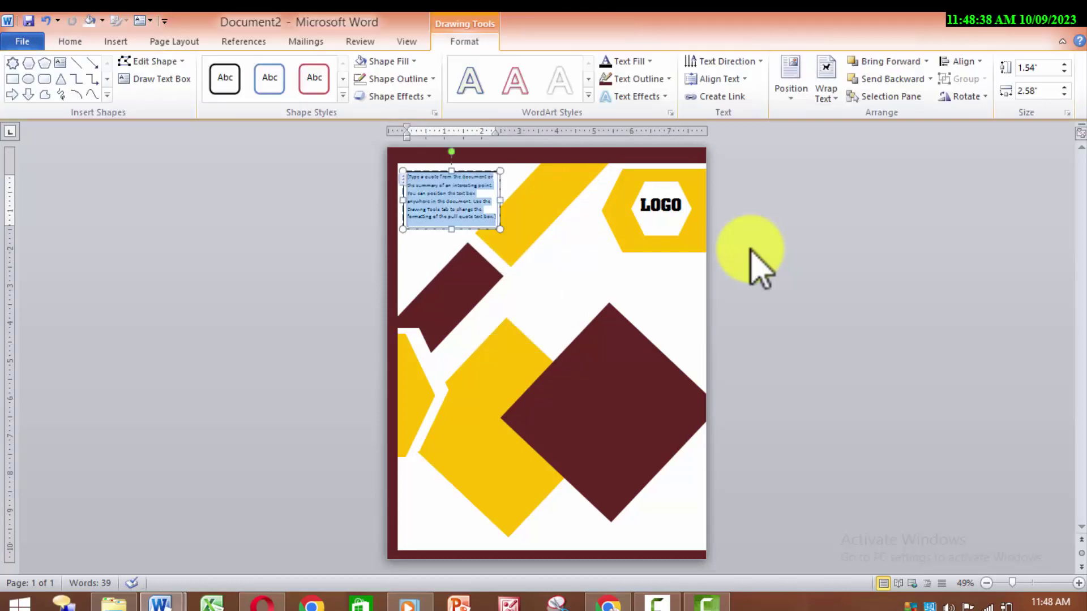
# Set the quote text box's Shape Outline to No Outline and deselect it.
pyautogui.hotkey('alt', 'j')
pyautogui.press('d')
pyautogui.press('s')
pyautogui.press('o')
pyautogui.press('Down')
pyautogui.press('Return')
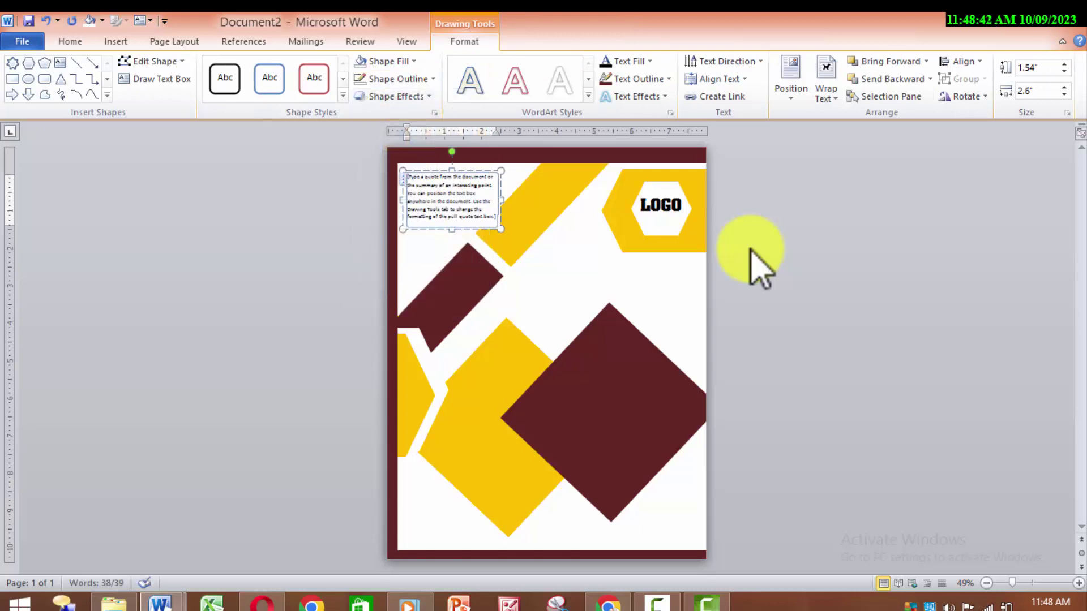
pyautogui.press('Escape')
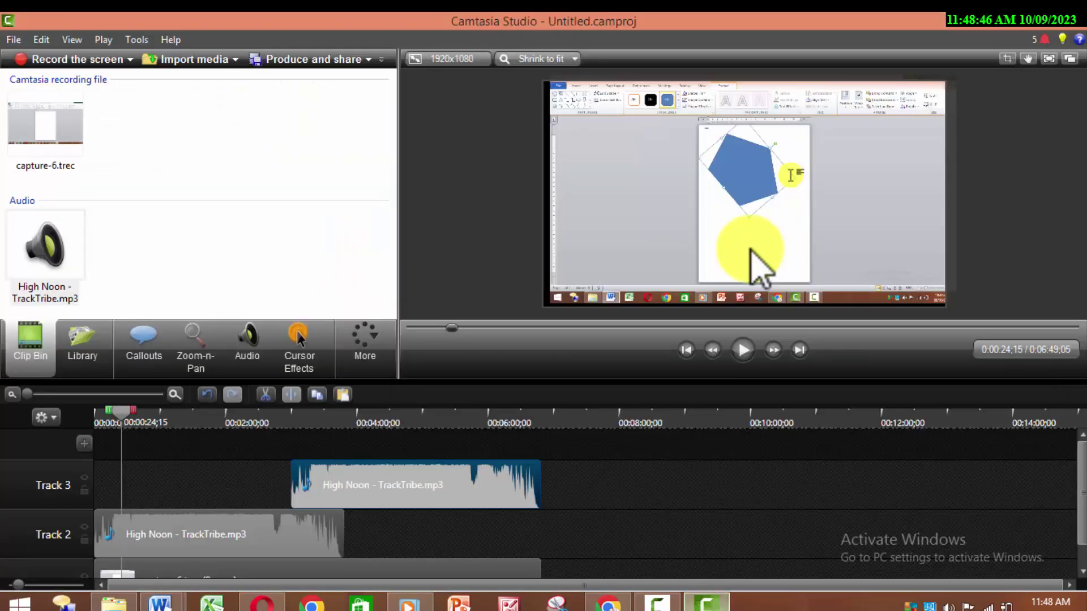